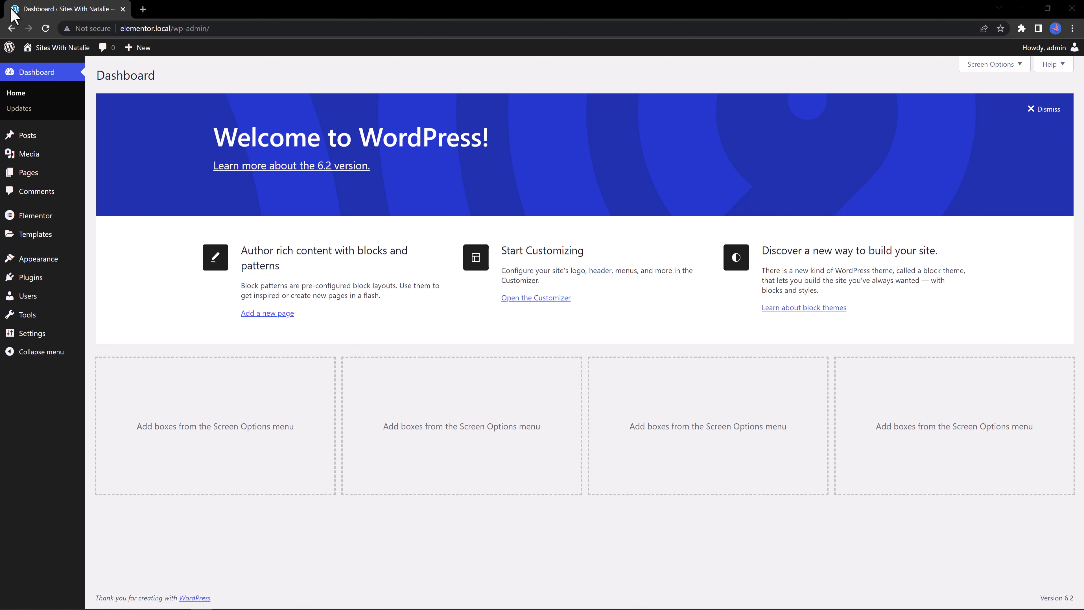
Create a new Footer-type template named 'Footer Tutorial' and open it in Elementor.
mouse_move(36, 218)
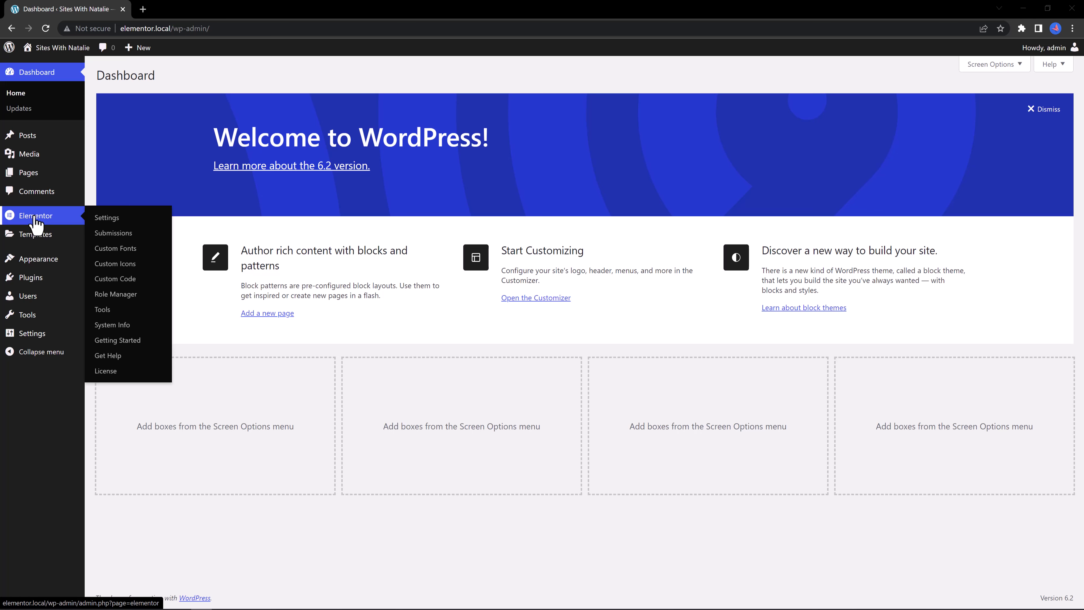
left_click(104, 313)
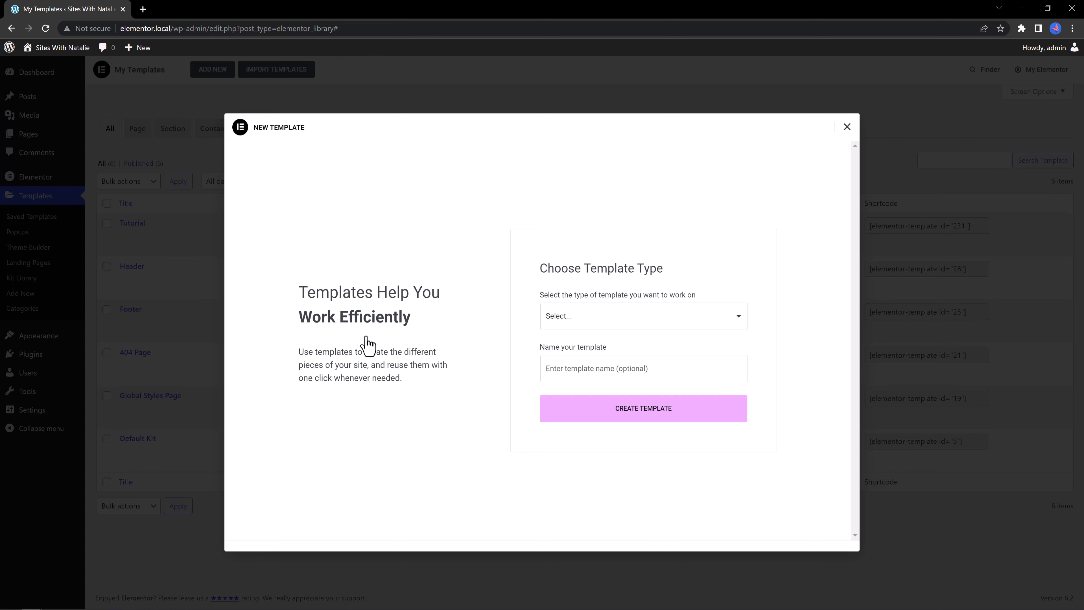
left_click(574, 318)
left_click(576, 374)
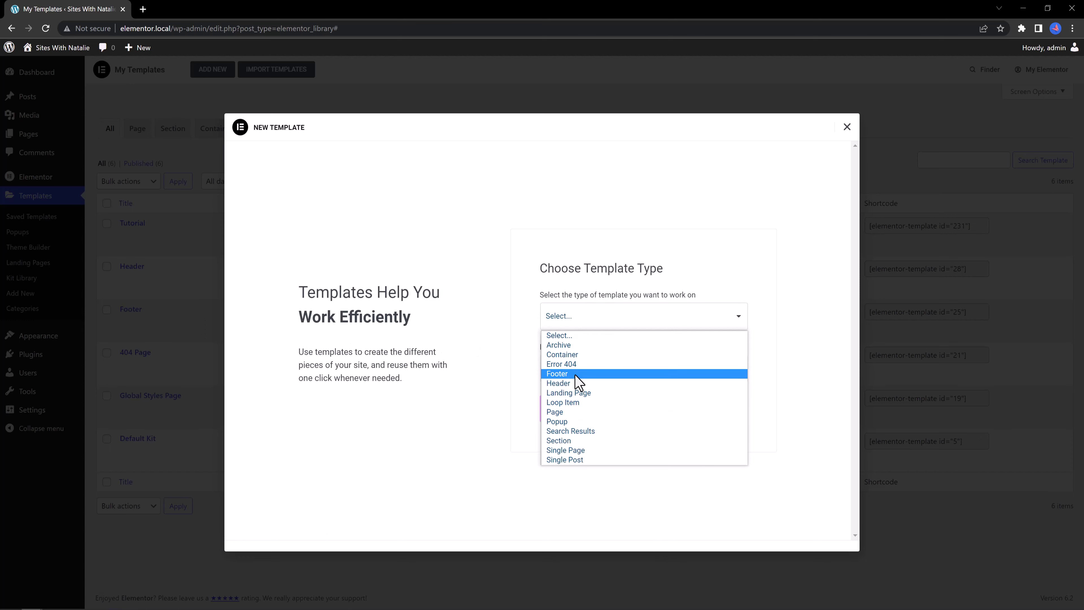
type("Footer Tutorial")
left_click(616, 411)
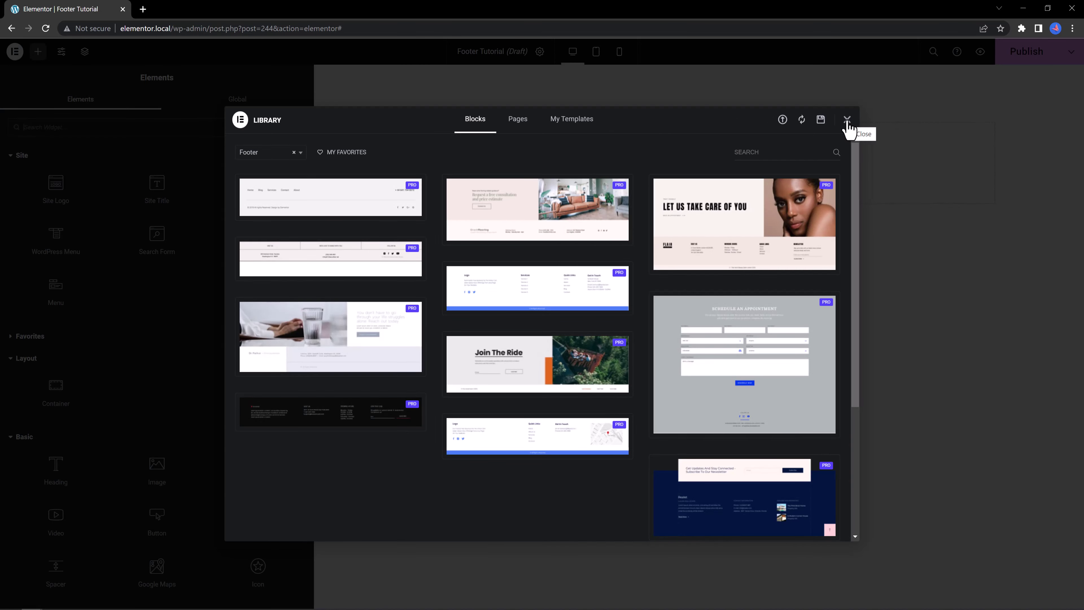
Add a container with 100 px minimum height, 875 px width and horizontally centred items.
left_click(847, 119)
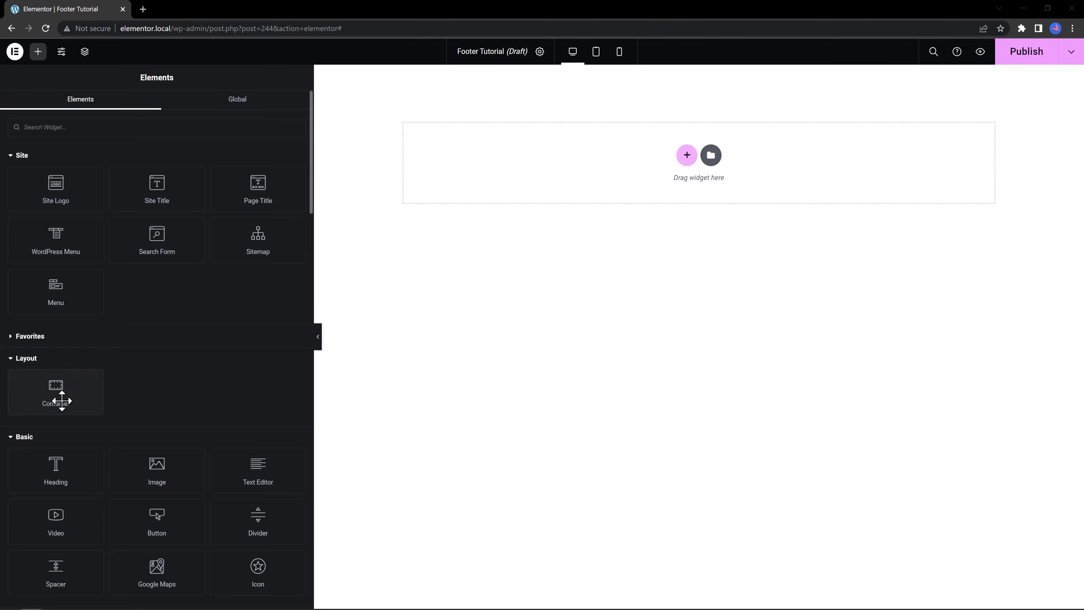
left_click_drag(58, 400, 697, 172)
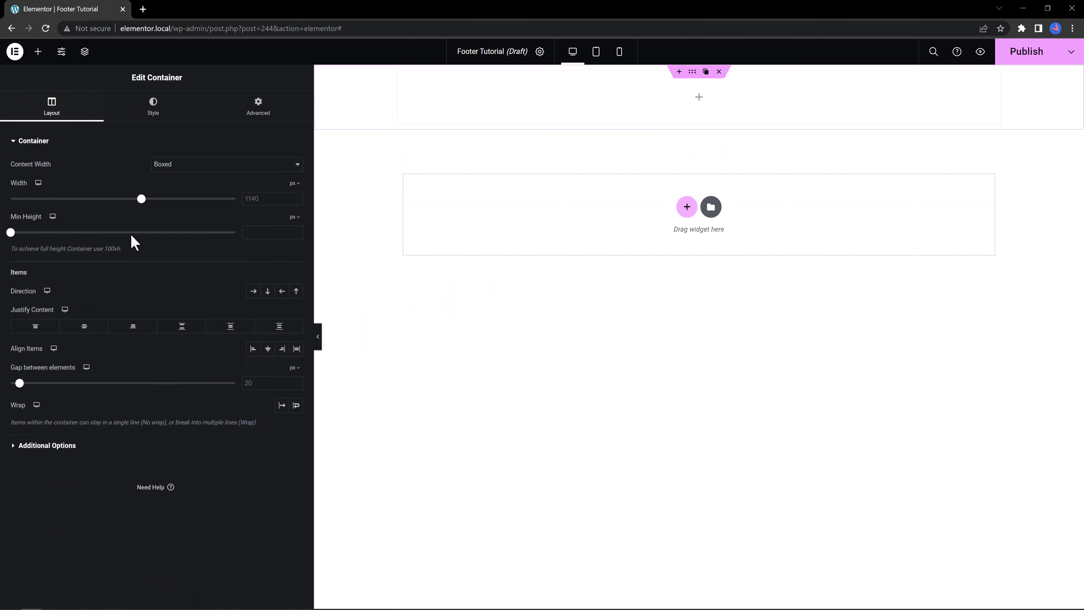
left_click(266, 232)
type("100")
left_click(256, 199)
type("875")
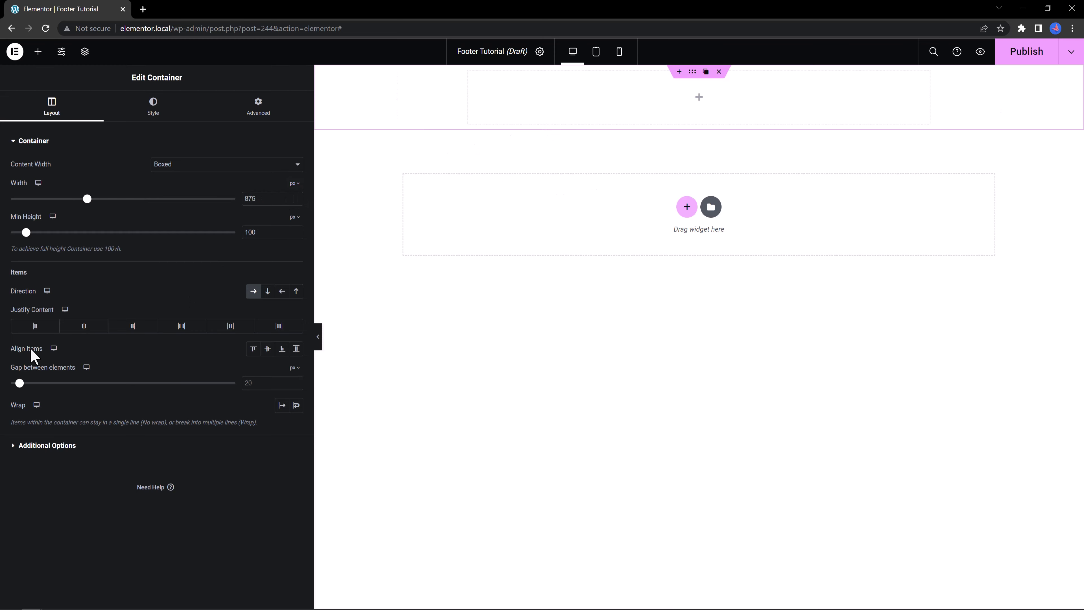
left_click(84, 326)
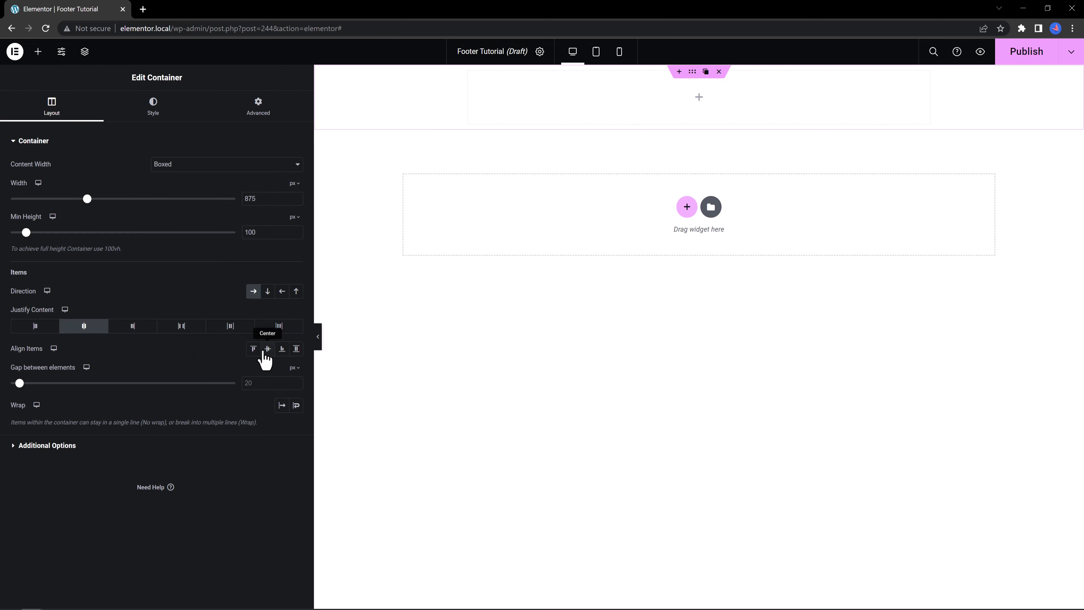
Place an Icon Box in the container and delete its placeholder description.
left_click(37, 60)
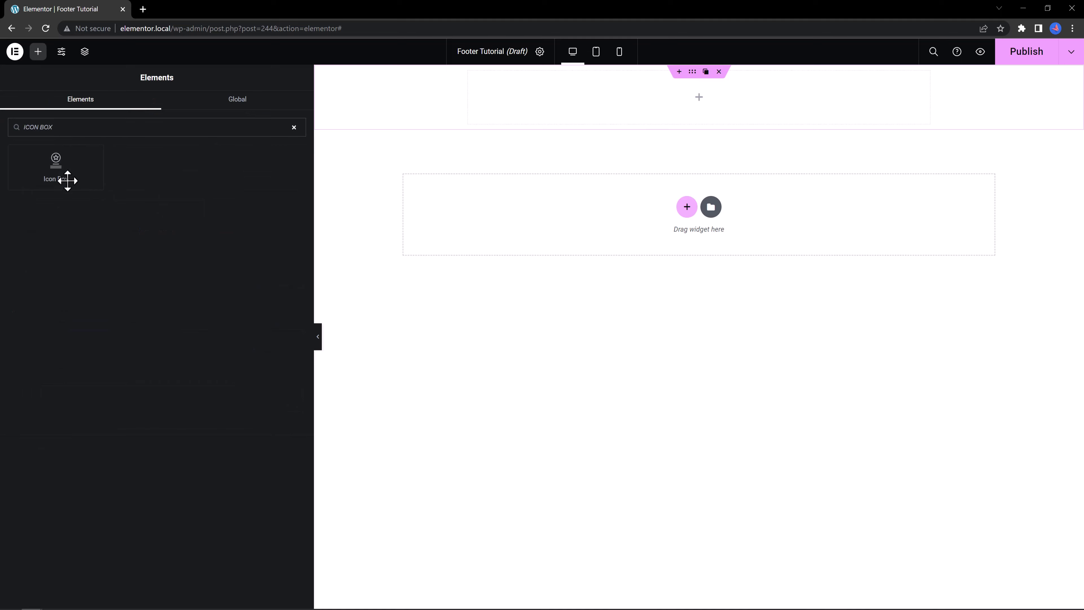
left_click_drag(60, 165, 718, 126)
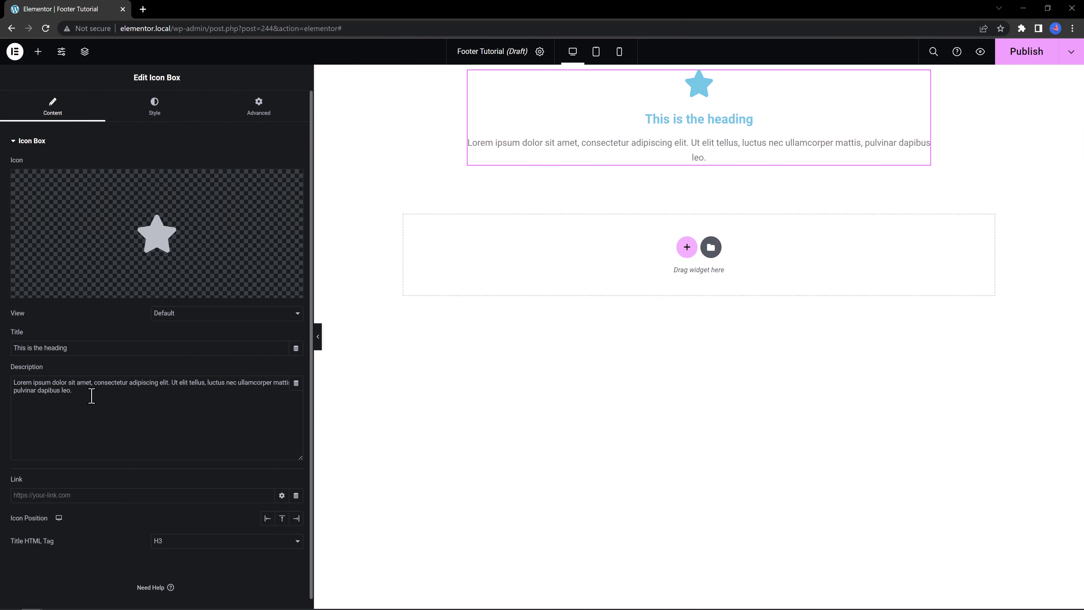
left_click_drag(90, 392, 2, 369)
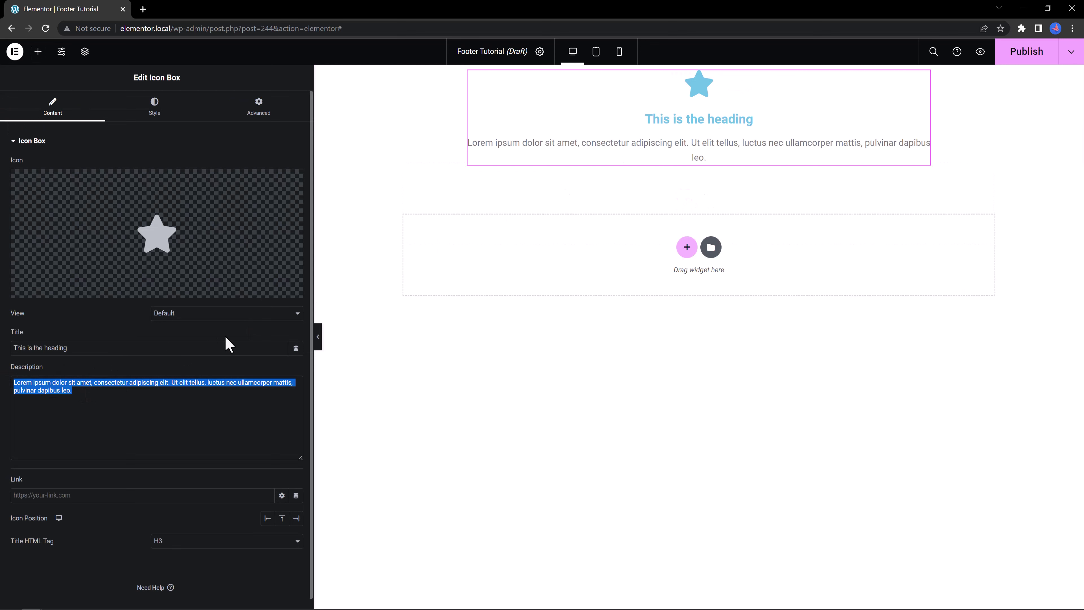
key("BackSpace")
key("ctrl+i")
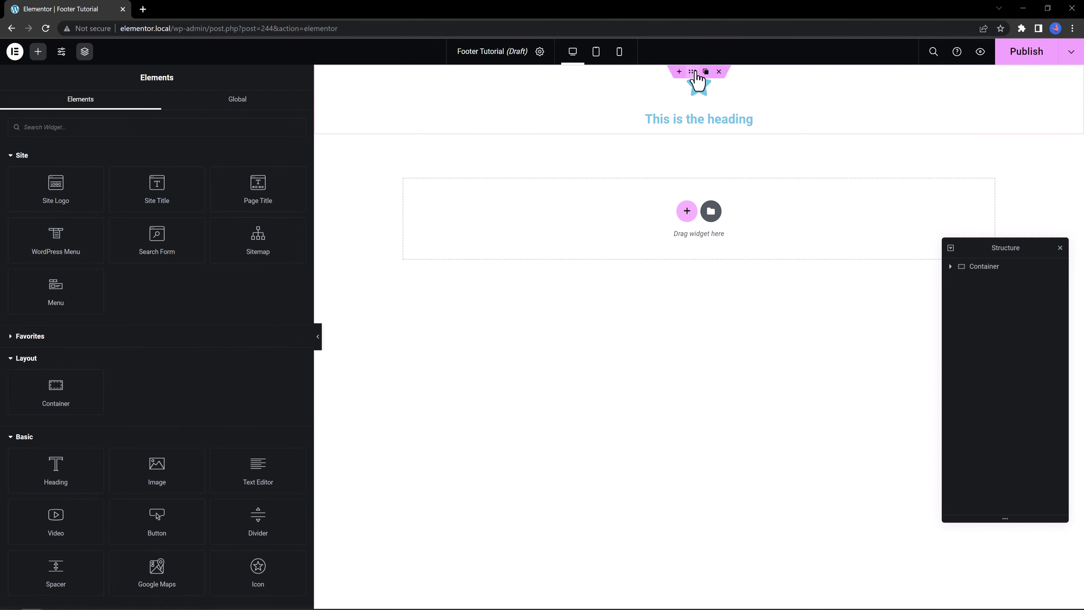
Give the container a classic background in a light, translucent grey.
left_click(695, 73)
left_click(160, 105)
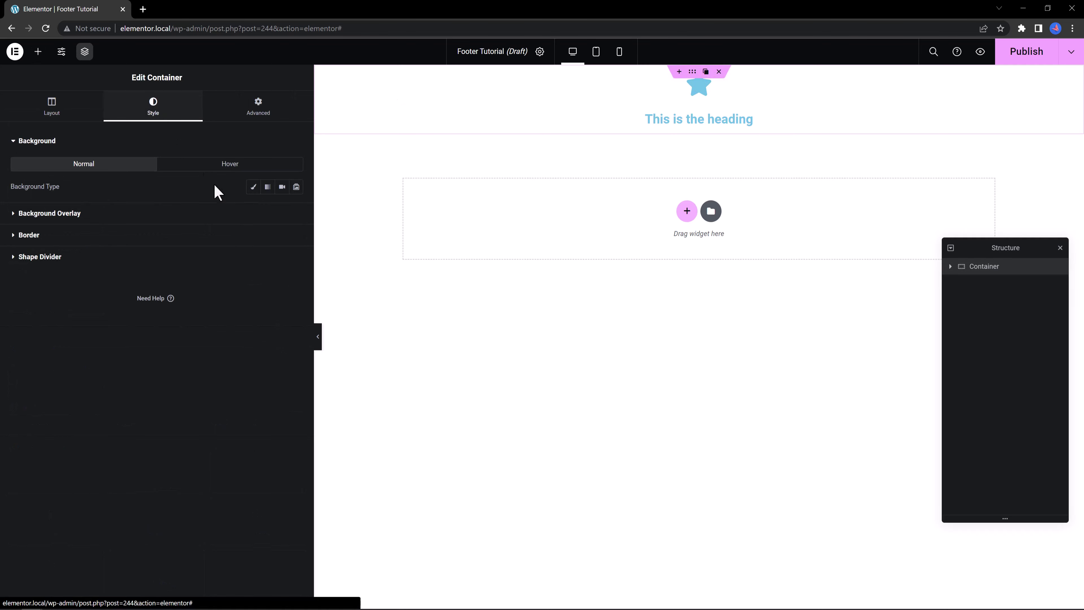
left_click(253, 186)
left_click(296, 209)
left_click(178, 287)
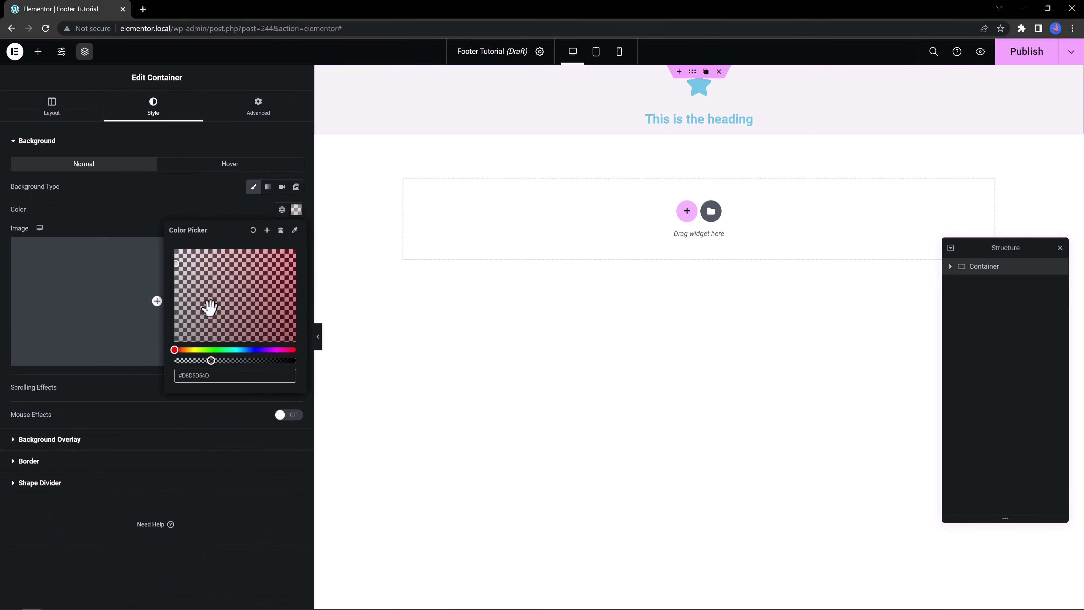
left_click(225, 230)
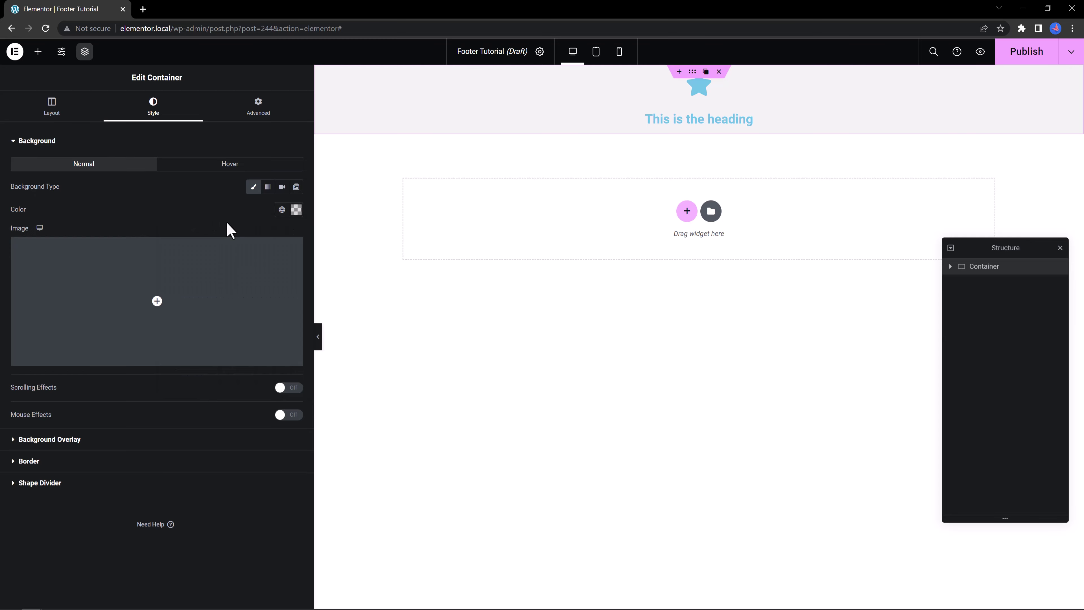
Replace the icon box's star with the Home house icon from the icon library.
left_click(701, 98)
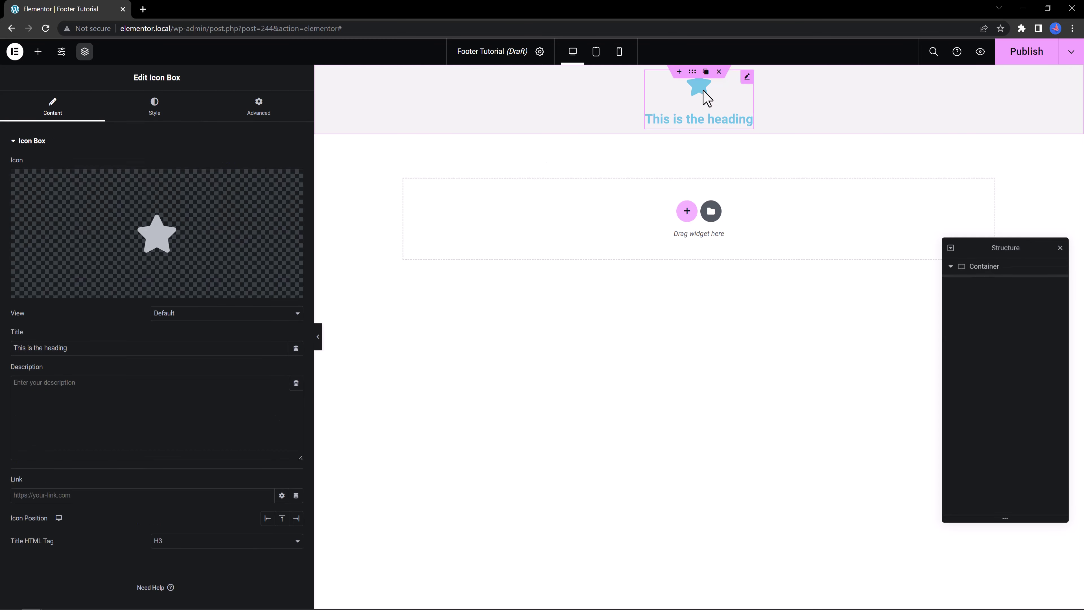
left_click(173, 252)
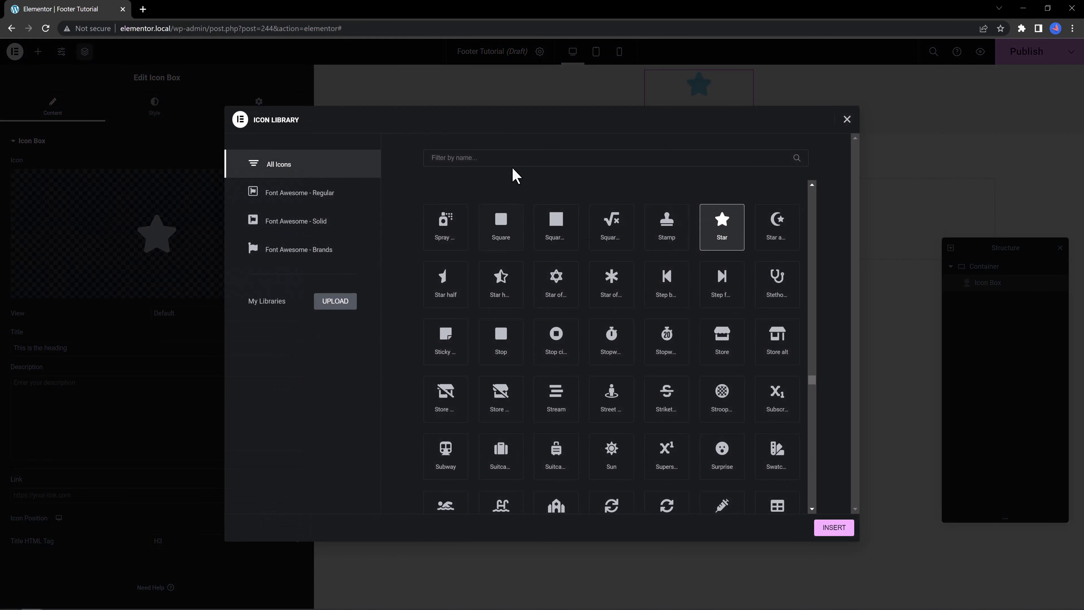
left_click(496, 159)
type("hOME")
left_click(451, 243)
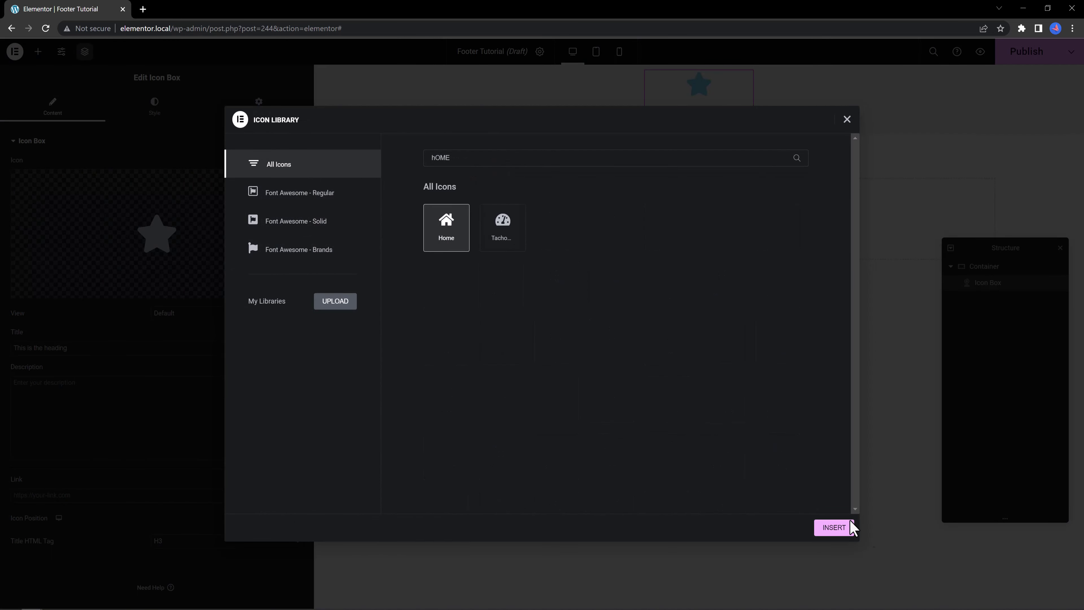
left_click(842, 532)
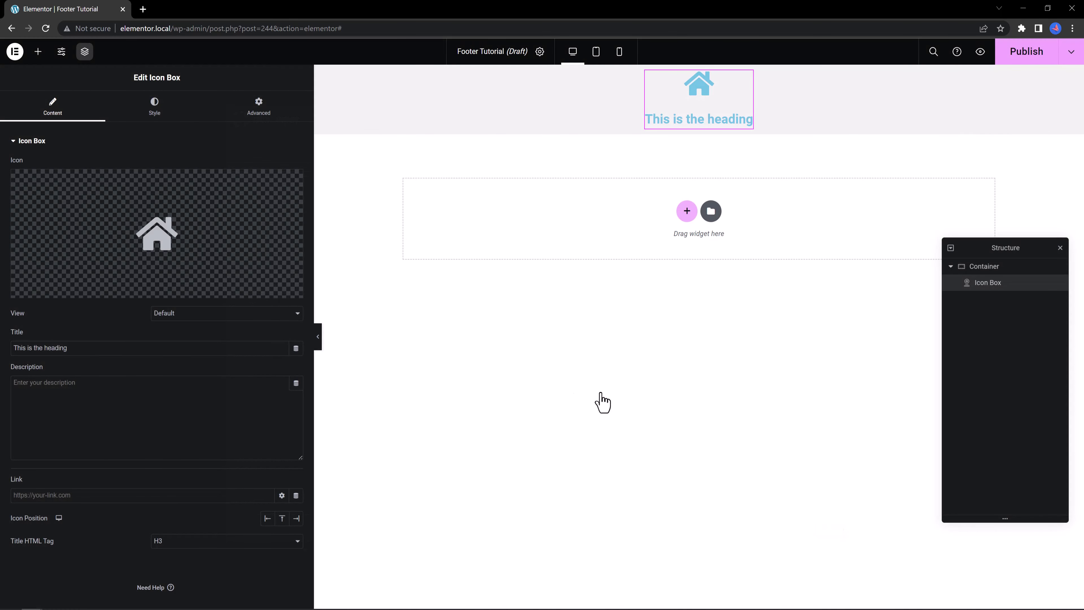
Set the icon spacing to 0 and change the title to 'Home'.
left_click(154, 105)
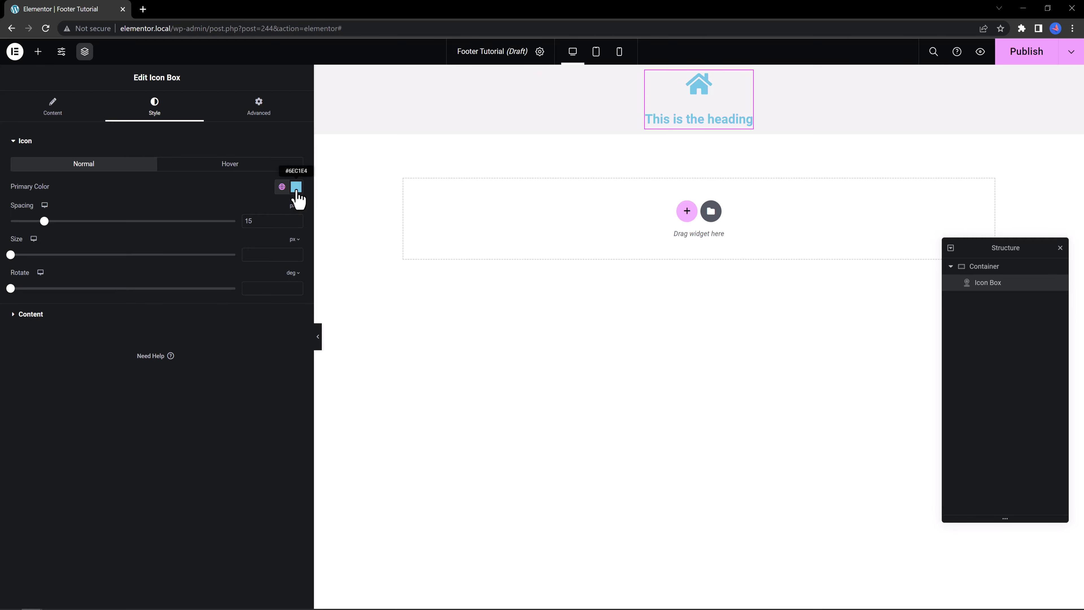
left_click_drag(44, 221, 6, 228)
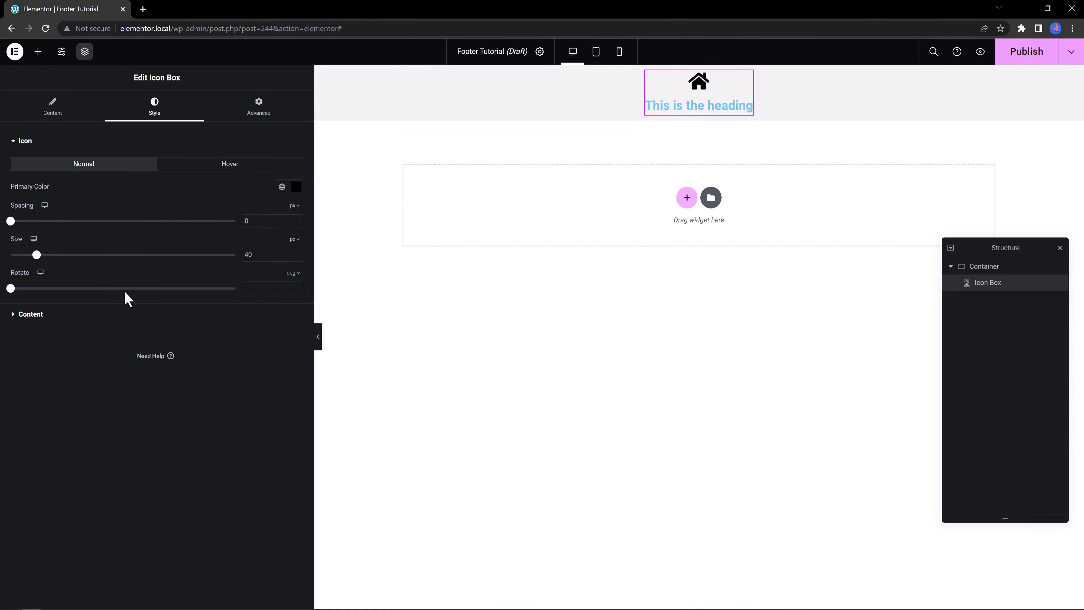
left_click(53, 106)
left_click_drag(72, 348, 4, 361)
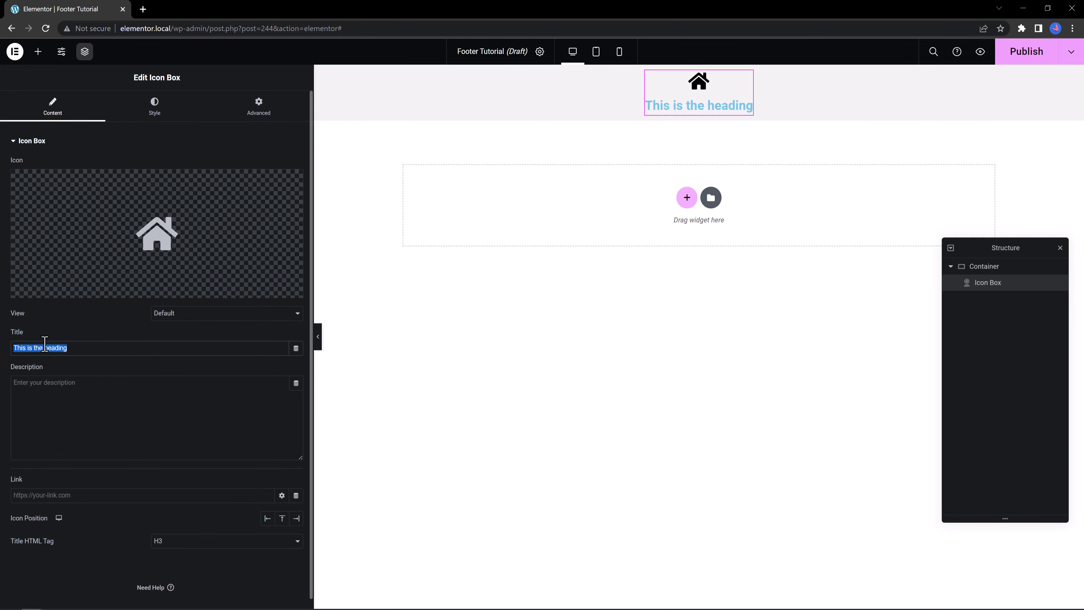
type("Home")
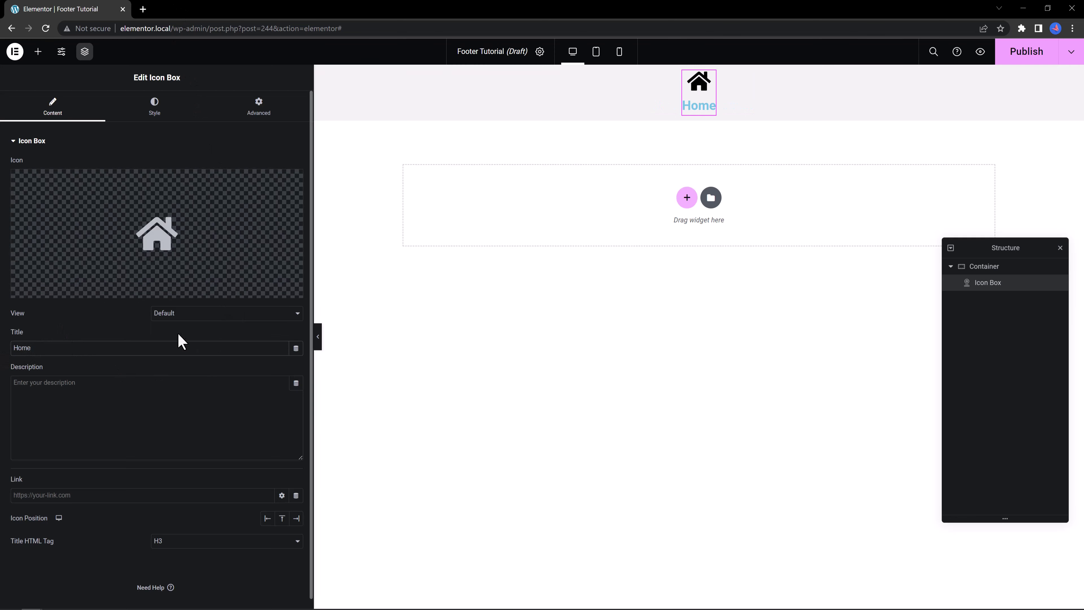
left_click(154, 107)
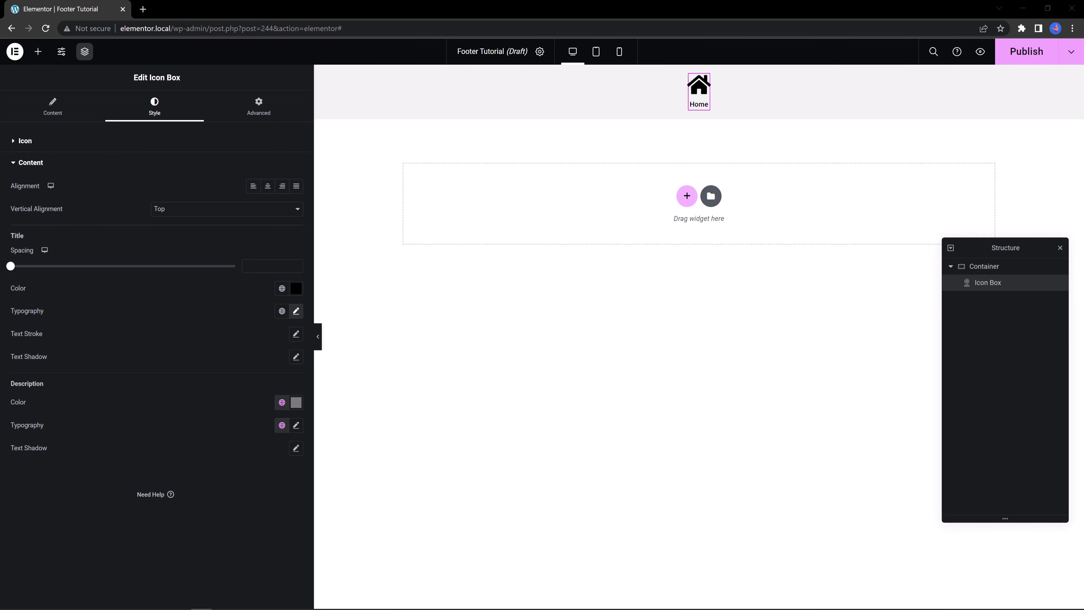
Set the icon box's width to Custom in the Advanced settings.
left_click(259, 106)
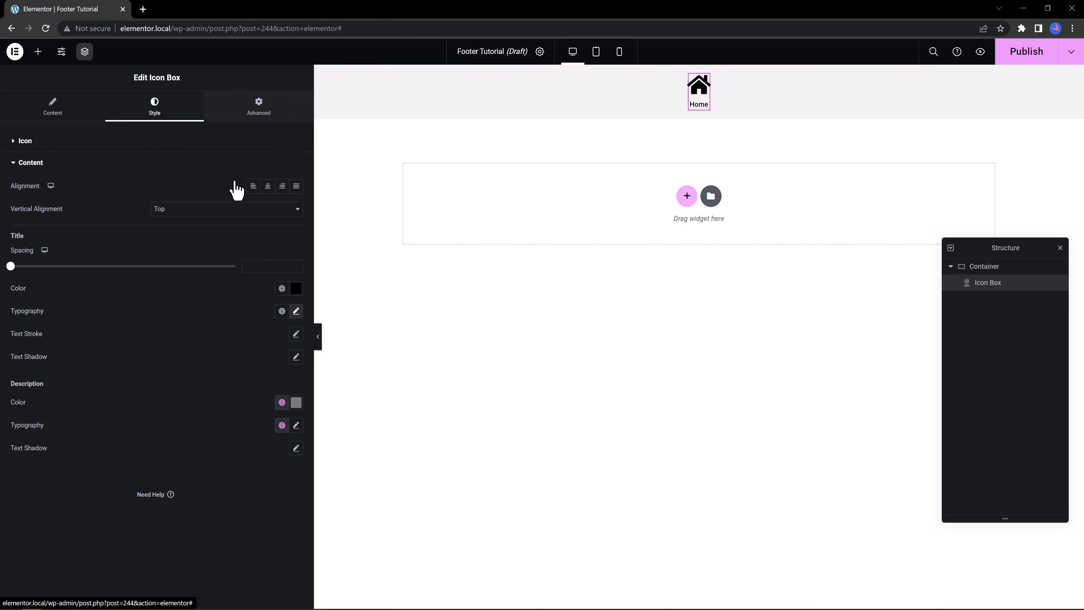
left_click(214, 248)
left_click(184, 286)
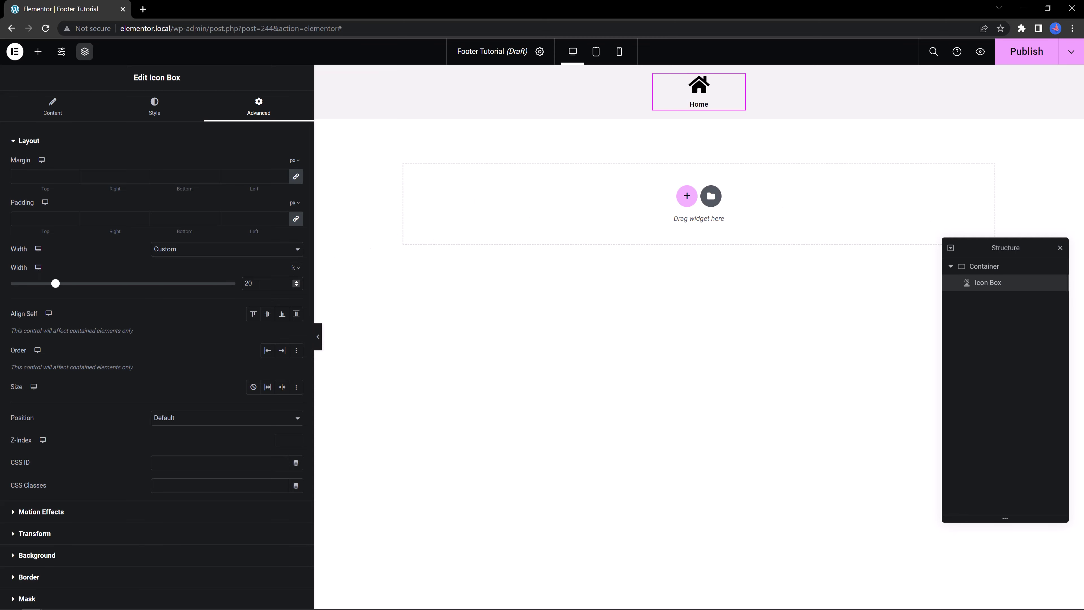
Duplicate the Home icon box three times to make four nav items.
right_click(726, 91)
left_click(751, 118)
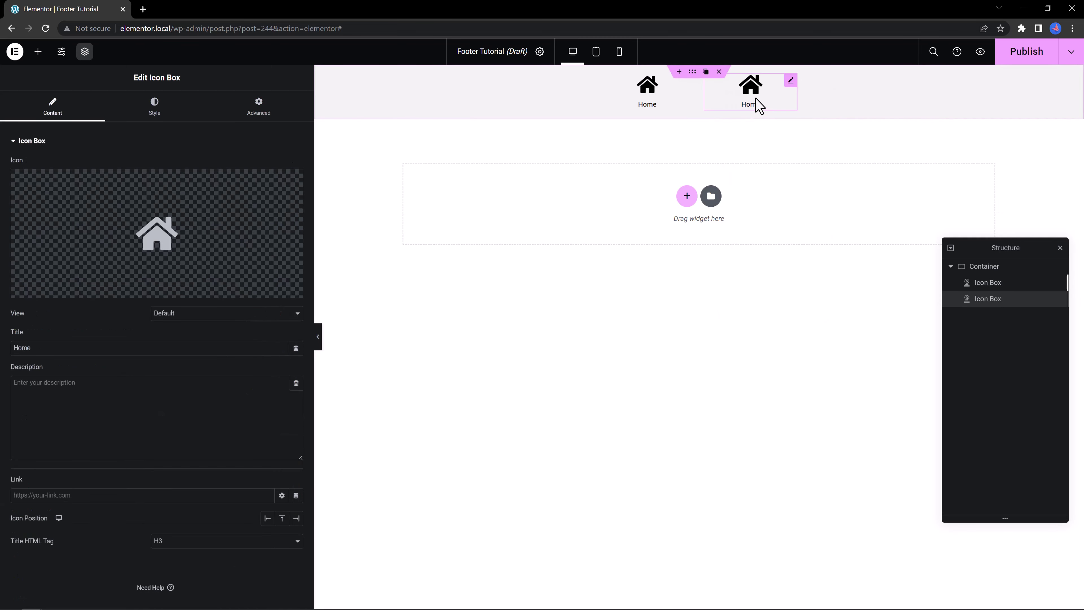
right_click(775, 100)
left_click(805, 128)
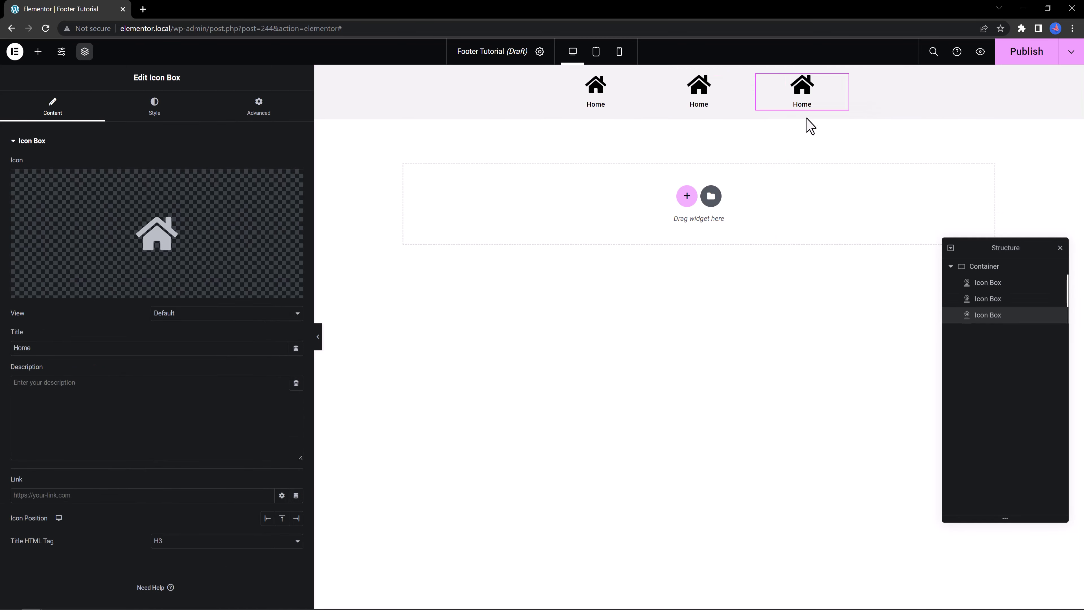
right_click(819, 102)
left_click(852, 128)
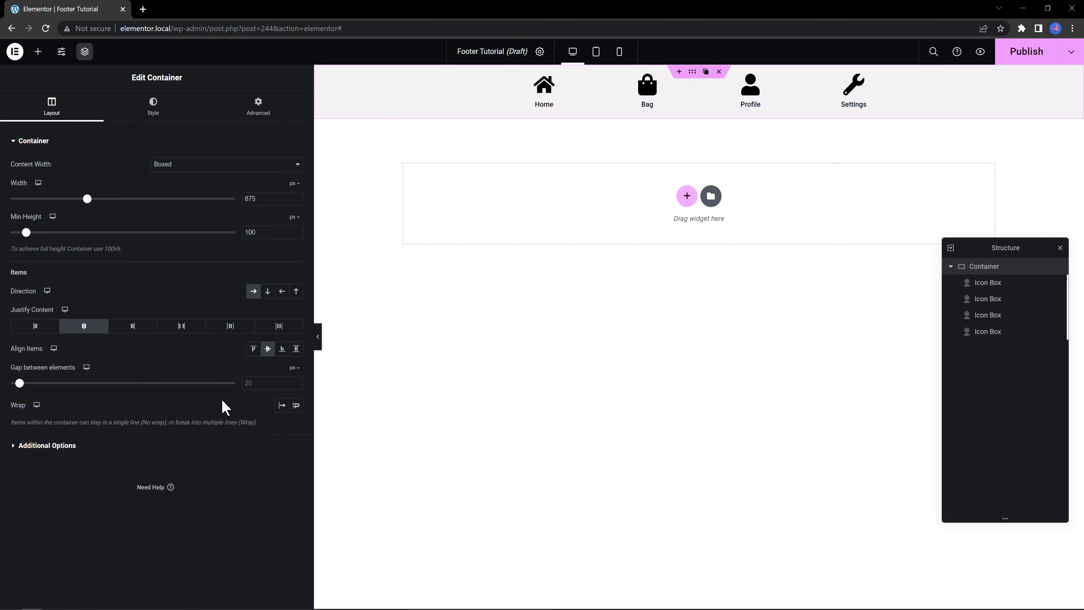
Set the container's gap between elements to 0.
left_click(248, 383)
type("0")
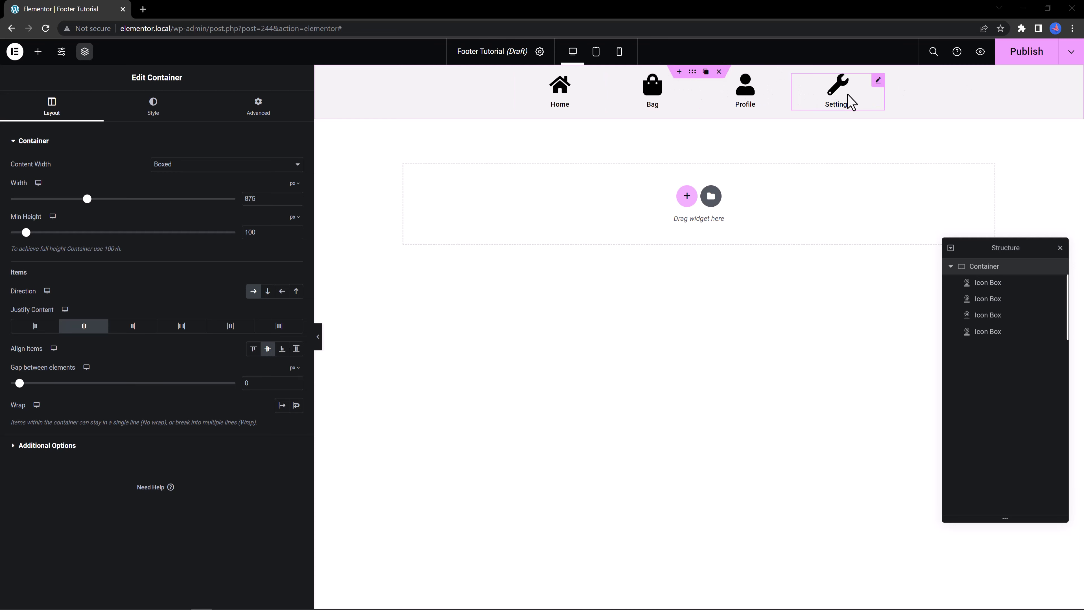
Switch the container direction to Column and back to Row.
left_click(268, 291)
left_click(253, 291)
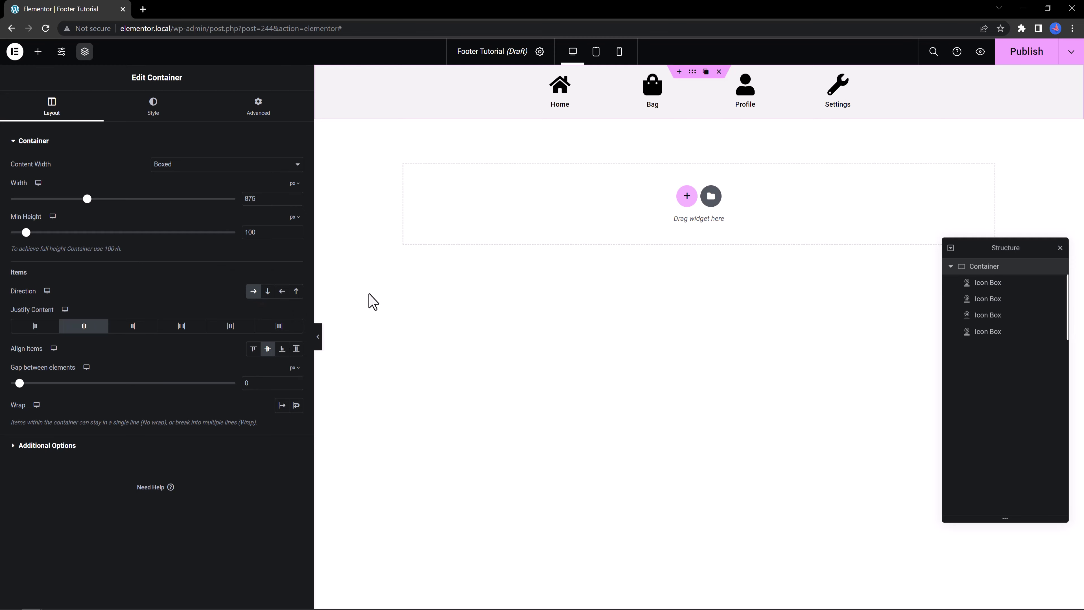
Set the footer container's position to Absolute.
left_click(259, 107)
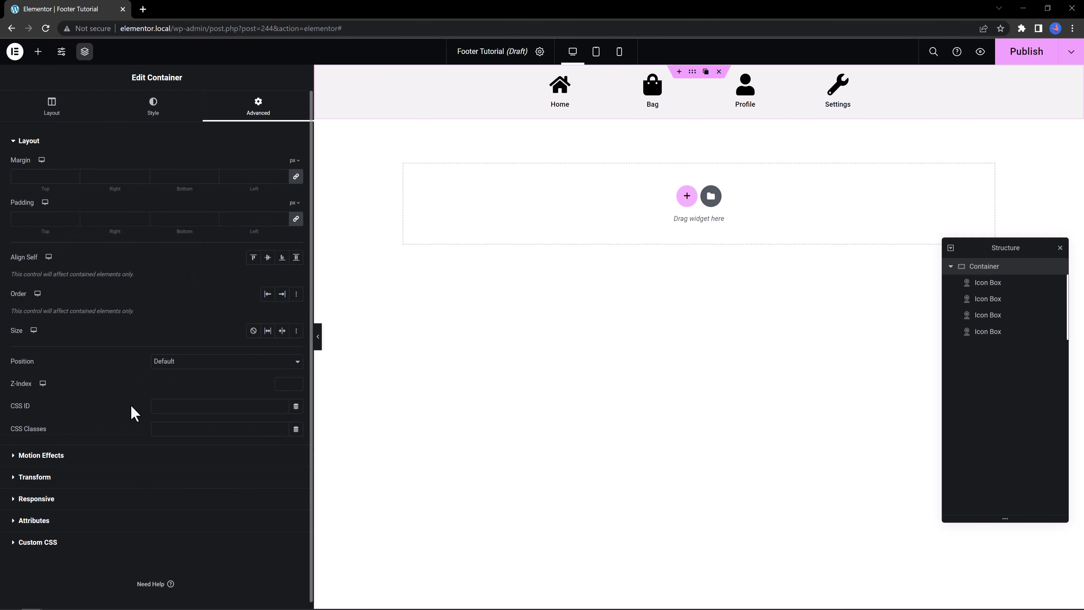
left_click(217, 364)
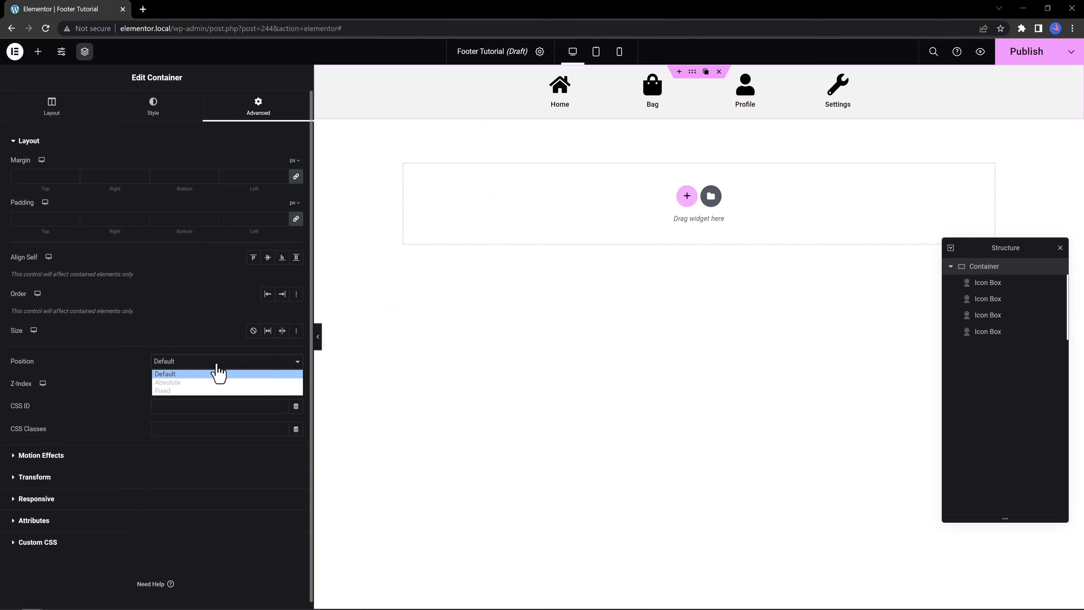
left_click(216, 382)
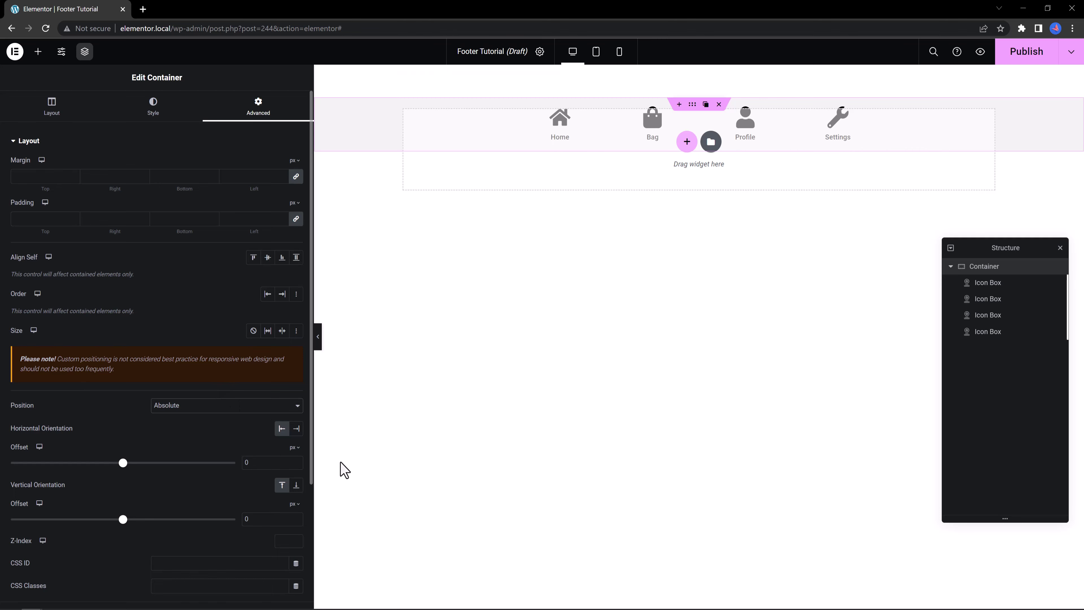
Give the container z-index 99 and a vertical offset of 410 px.
type("99")
left_click(688, 466)
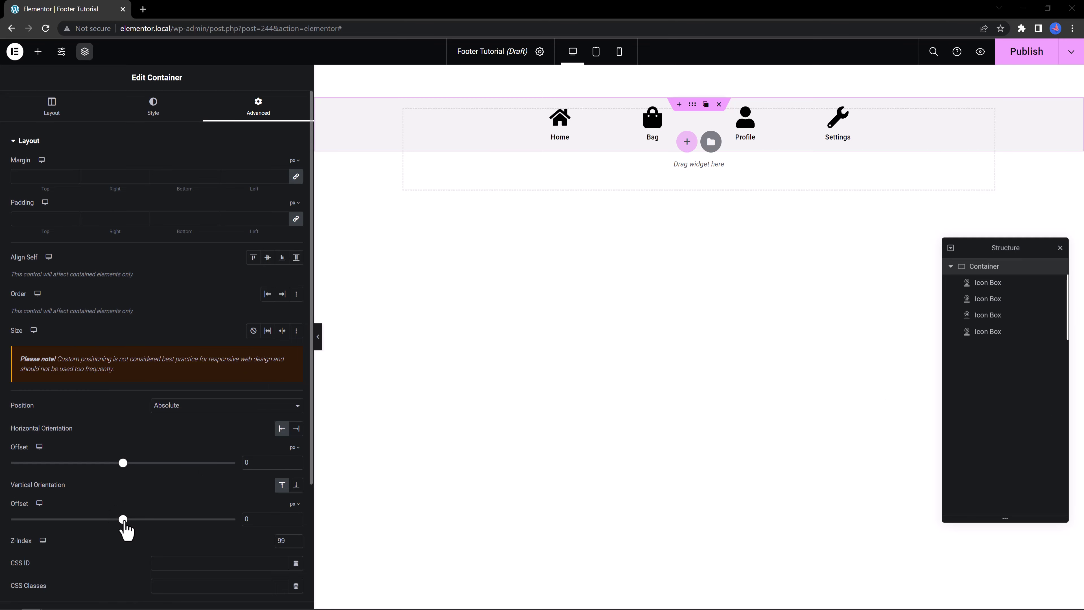
left_click_drag(122, 519, 217, 519)
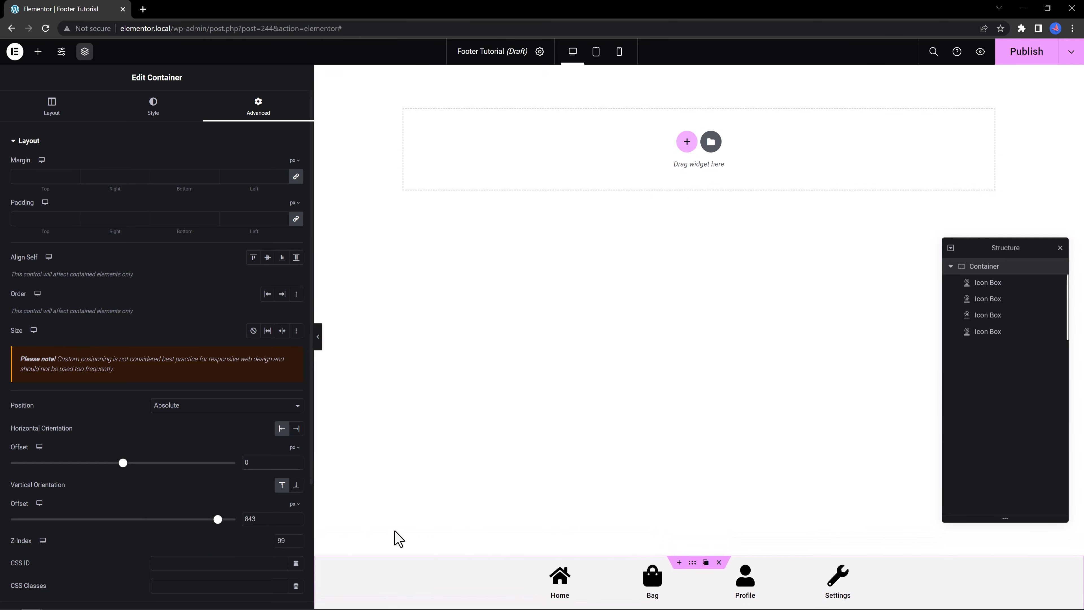
left_click(244, 408)
left_click(220, 506)
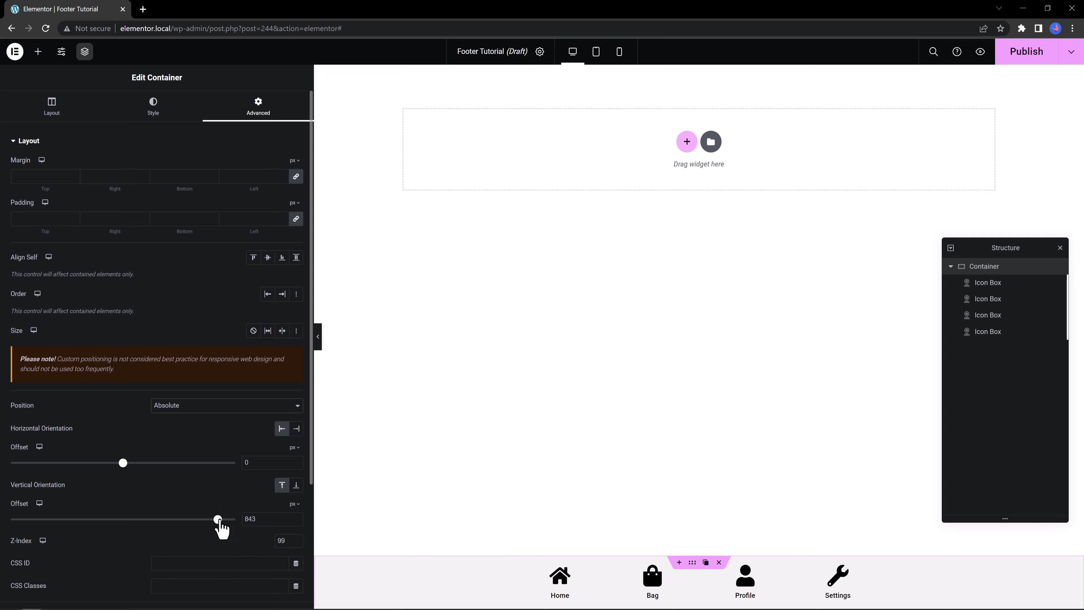
left_click_drag(218, 520, 169, 519)
left_click_drag(1035, 249, 976, 455)
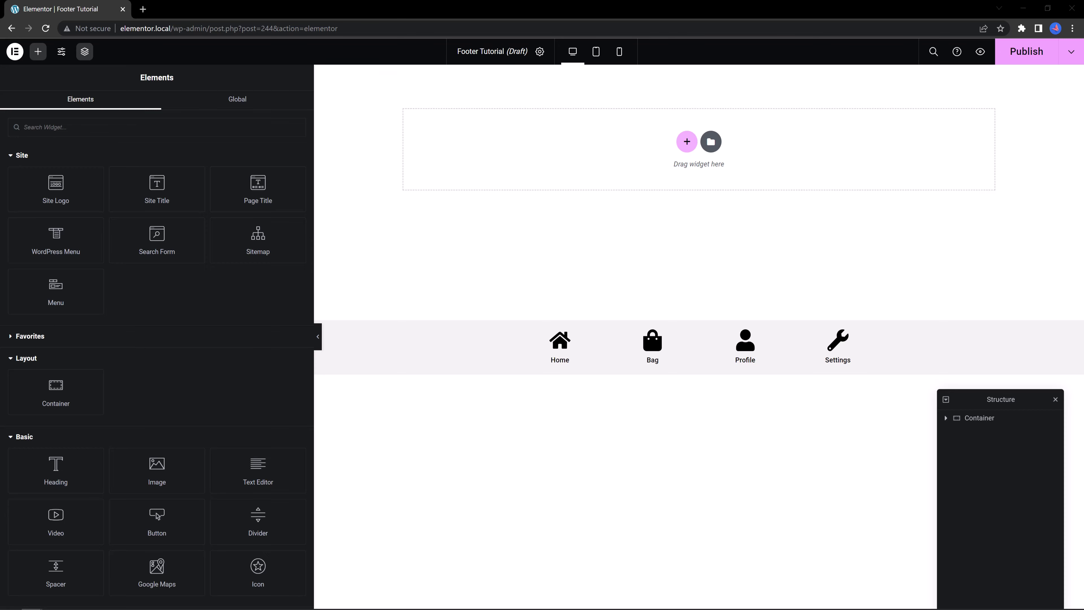
Review the custom CSS giving .elementor-icon-box-title a transform 0.2s ease-in-out transition.
left_click(781, 363)
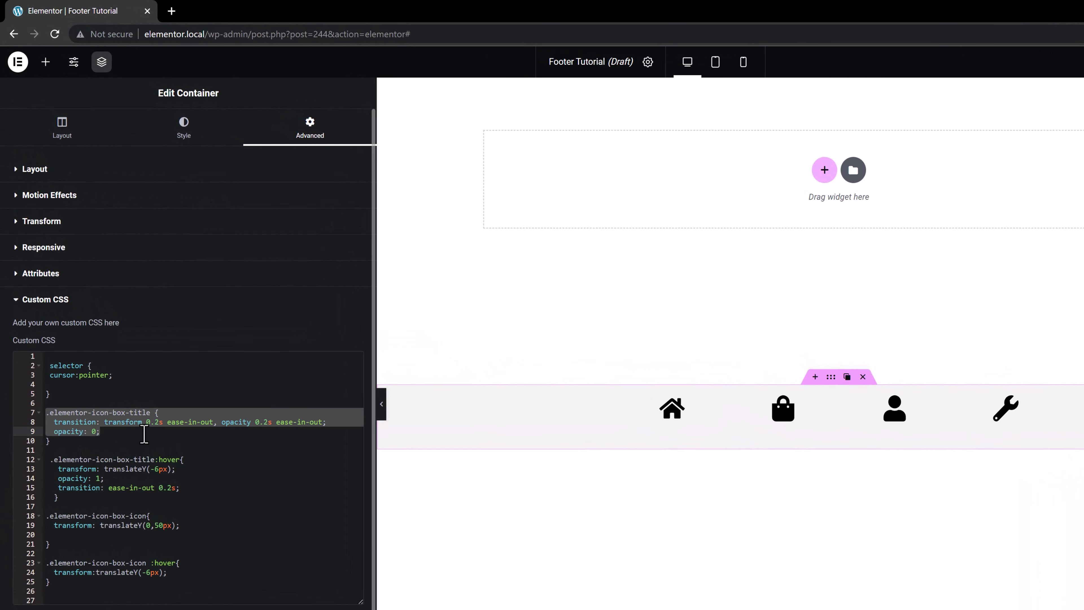
left_click_drag(46, 412, 128, 432)
left_click_drag(104, 421, 163, 426)
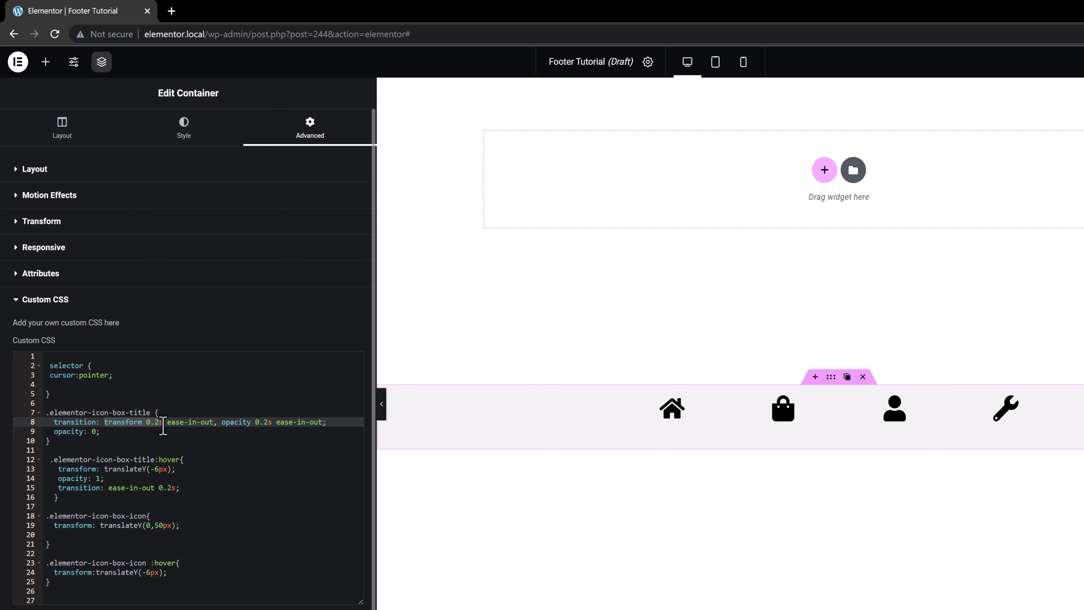
left_click(184, 440)
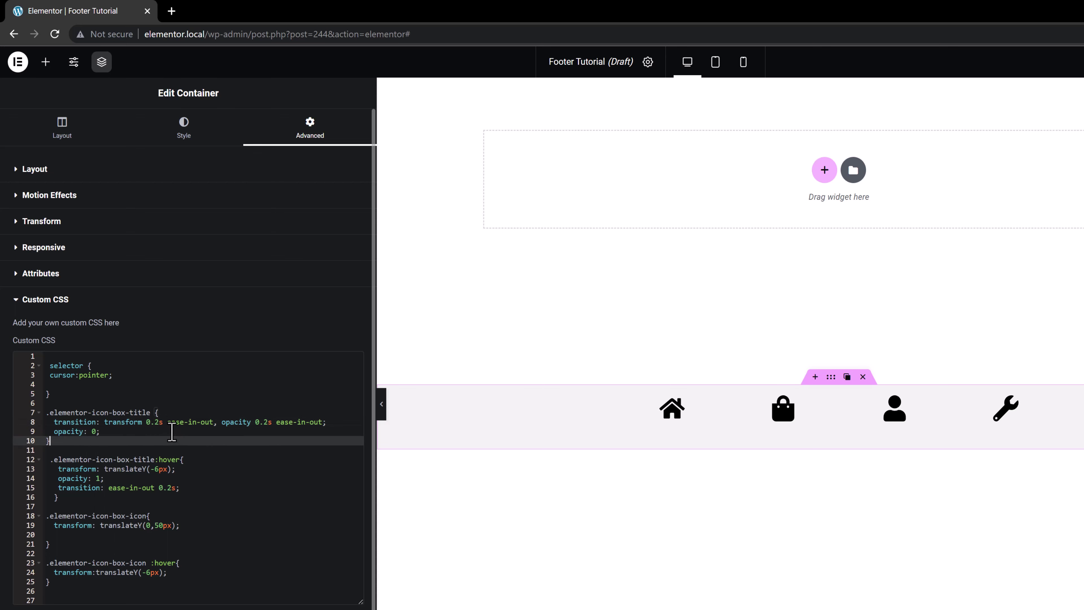
left_click_drag(162, 422, 211, 431)
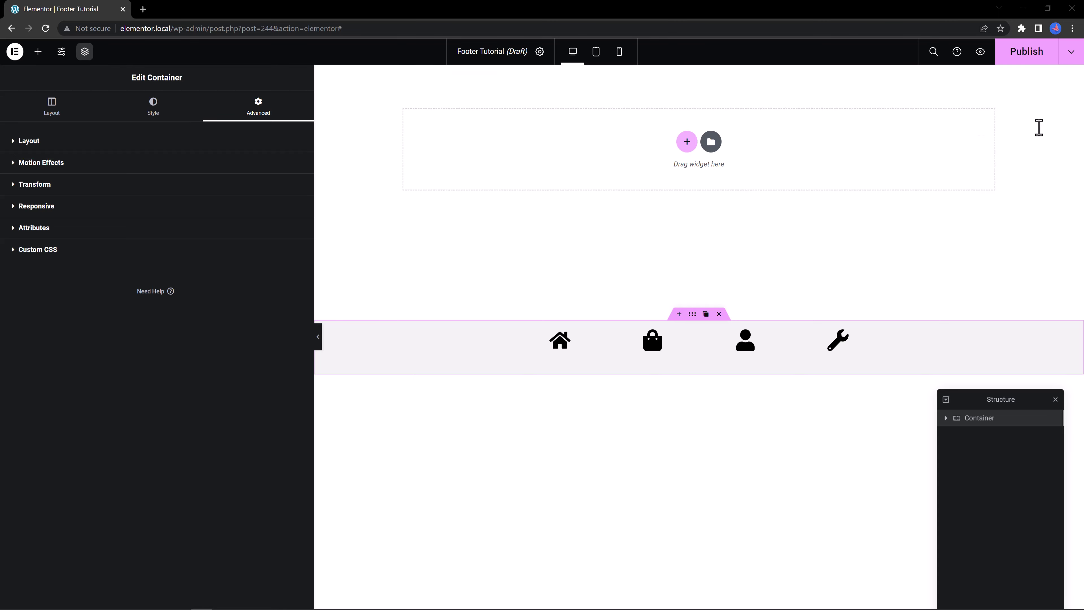
Add a soft box shadow to the footer container under Style > Border.
left_click(155, 116)
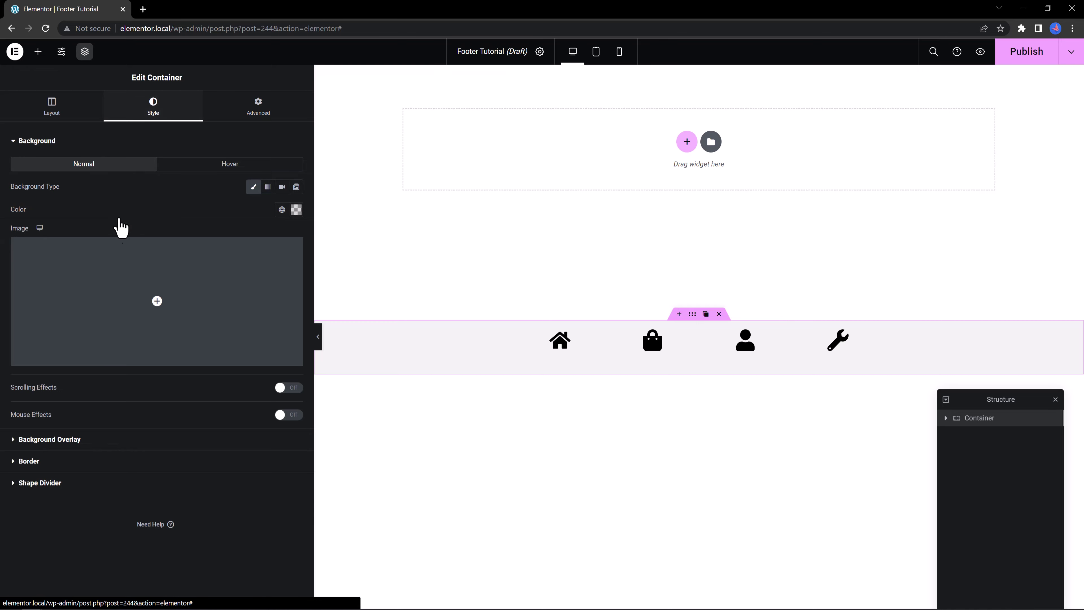
left_click(32, 462)
left_click(296, 294)
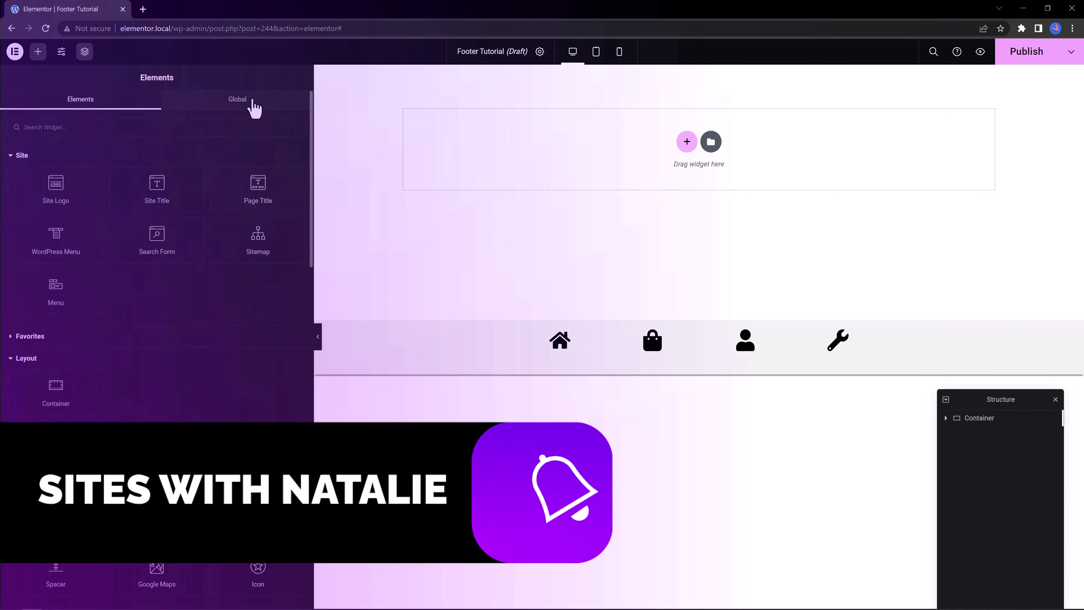
Set the container's Advanced padding to 13 top/bottom and 25 left/right.
left_click(440, 342)
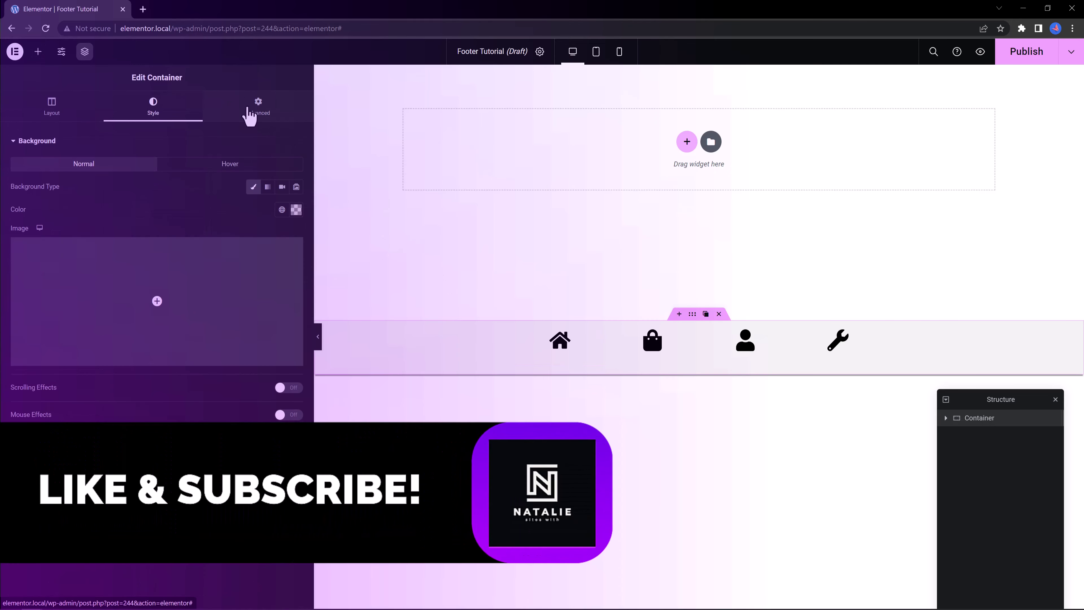
left_click(249, 116)
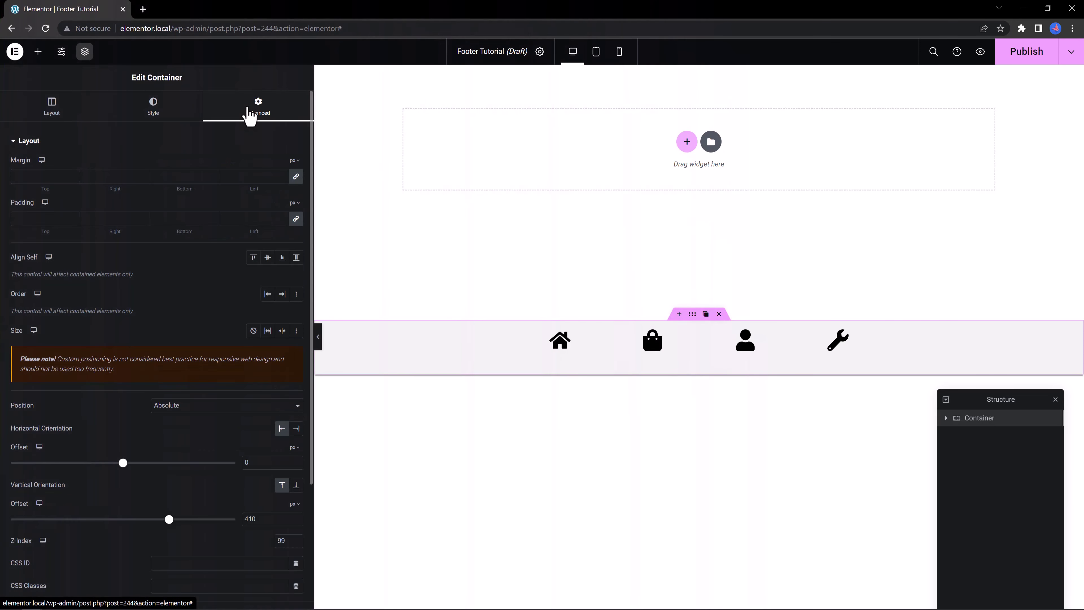
left_click(30, 218)
type("0")
key("Tab")
type("25")
key("Tab")
type("0")
key("Tab")
type("25")
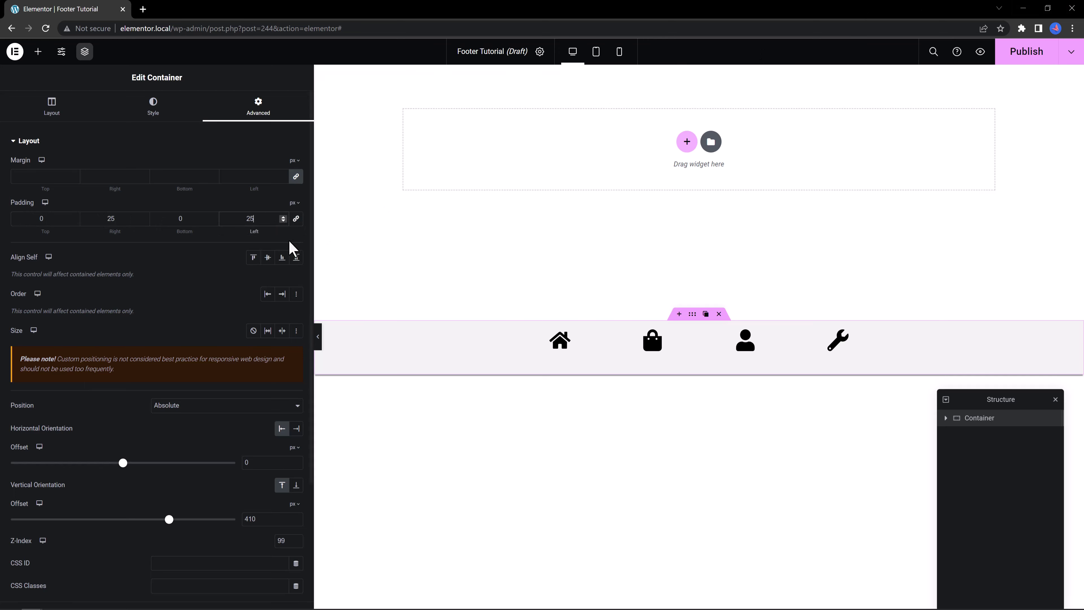
key("shift+Tab")
key("shift+Tab")
key("shift+Tab")
type("13")
key("Tab")
key("Tab")
type("13")
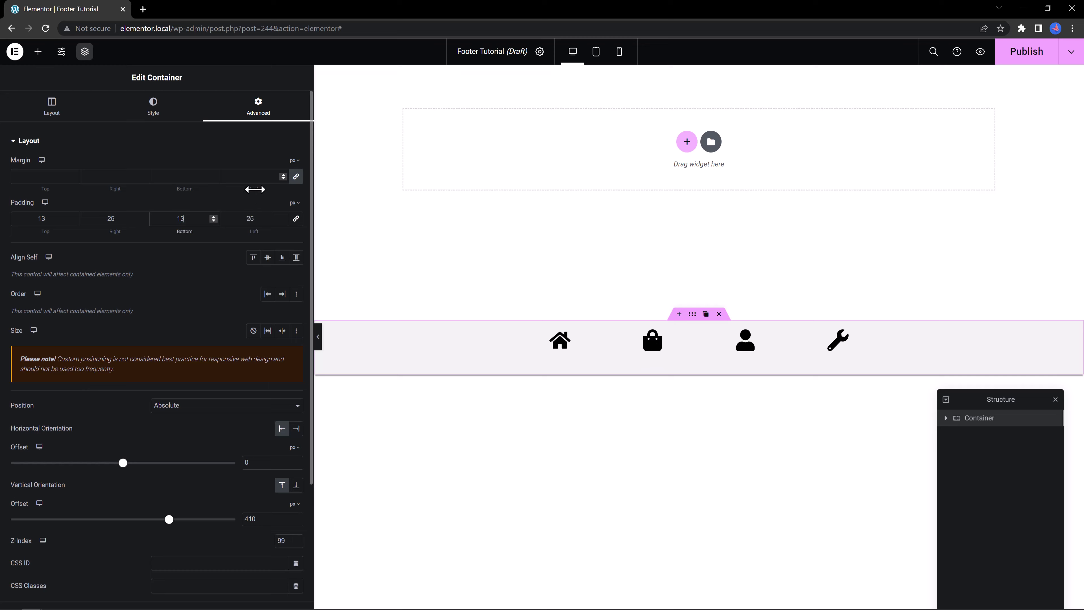
left_click(999, 82)
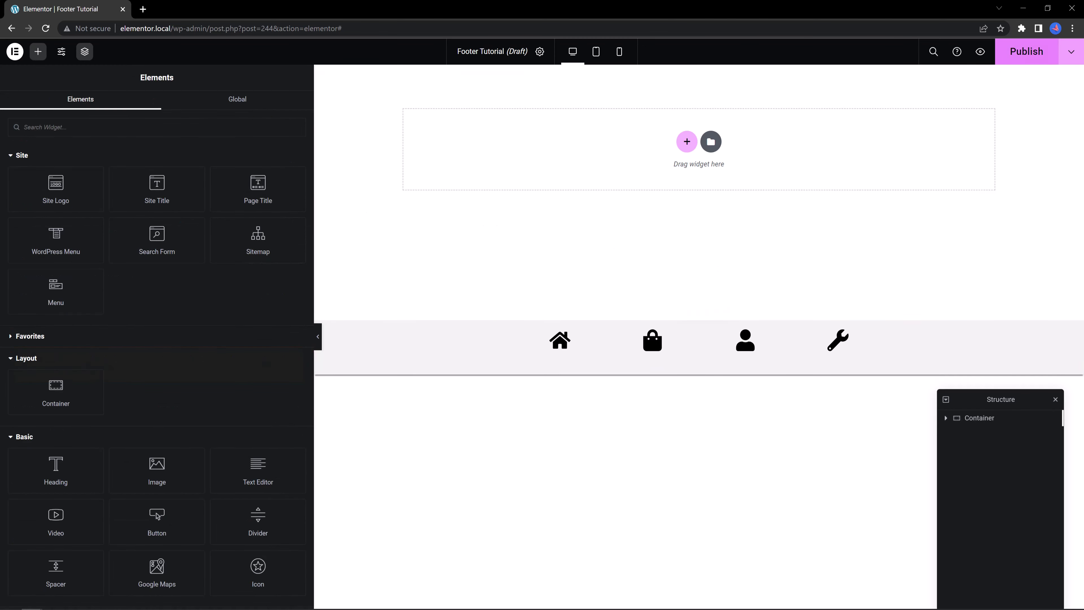
Publish the footer template, then preview it in Mobile Portrait with the preview frame widened.
left_click(1036, 60)
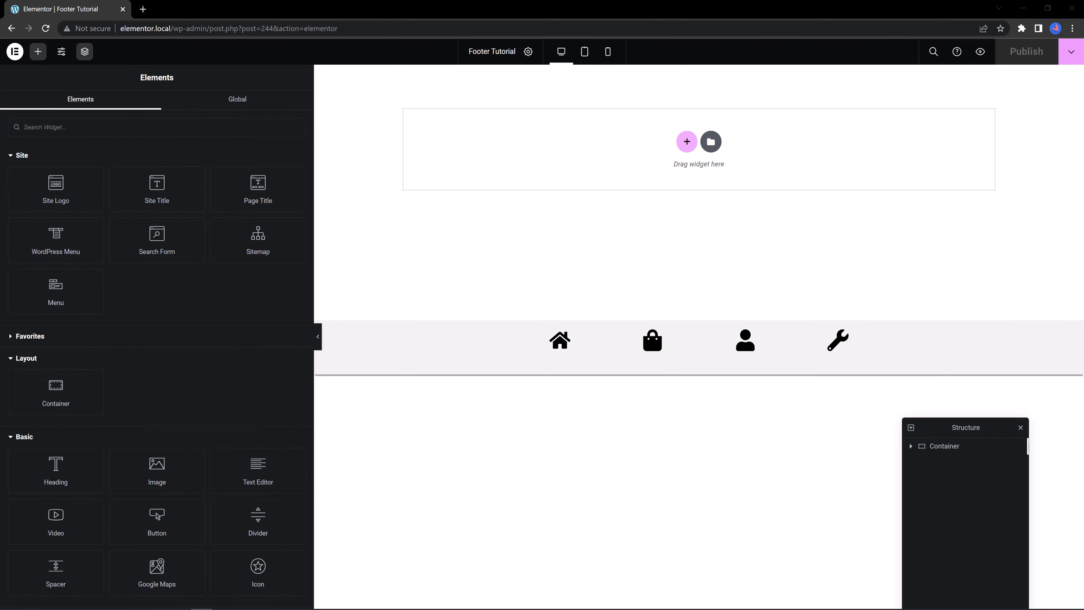
left_click(608, 60)
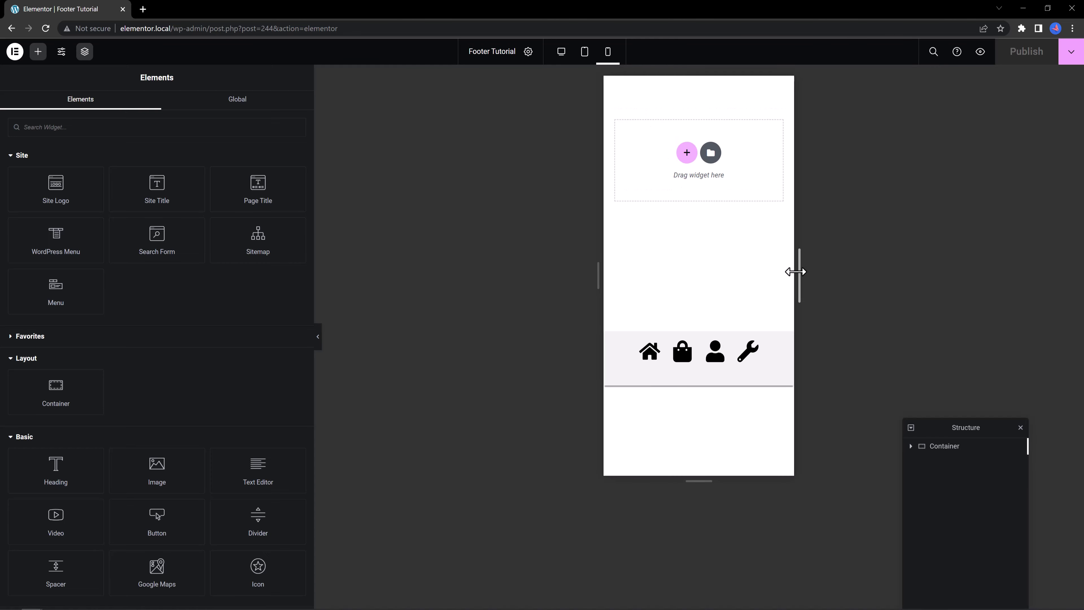
left_click_drag(796, 271, 757, 356)
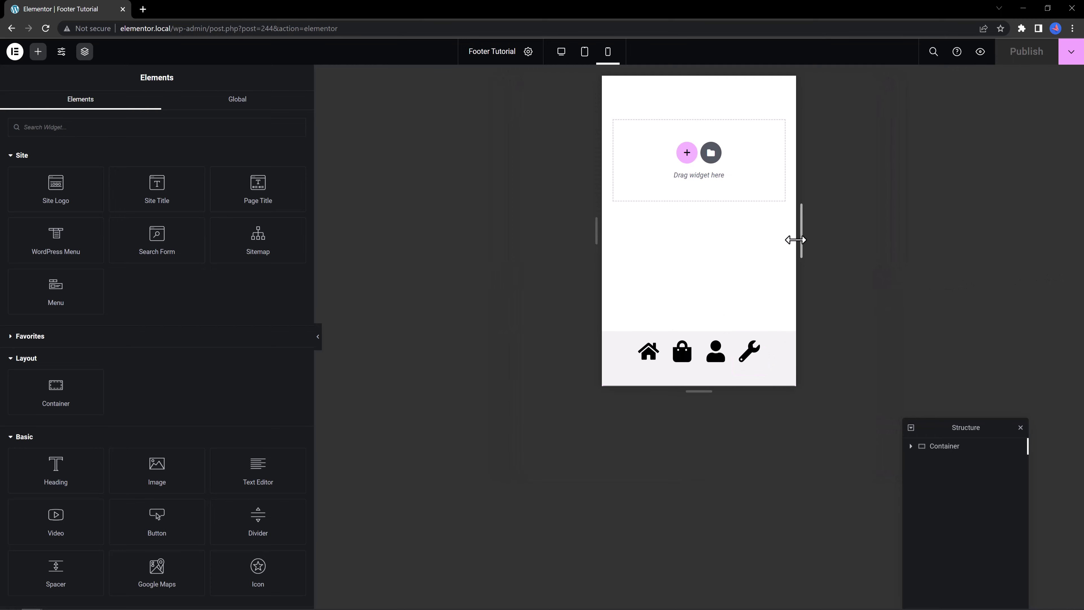
left_click_drag(797, 239, 881, 251)
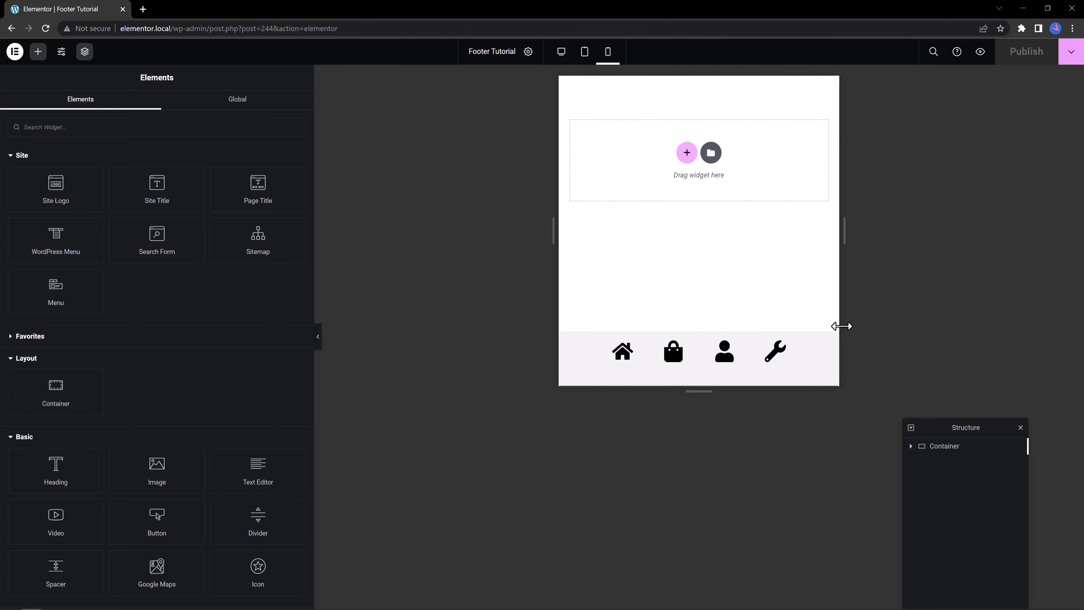
Select the wrench Settings icon box and switch its Advanced padding to Mobile Portrait.
left_click(775, 364)
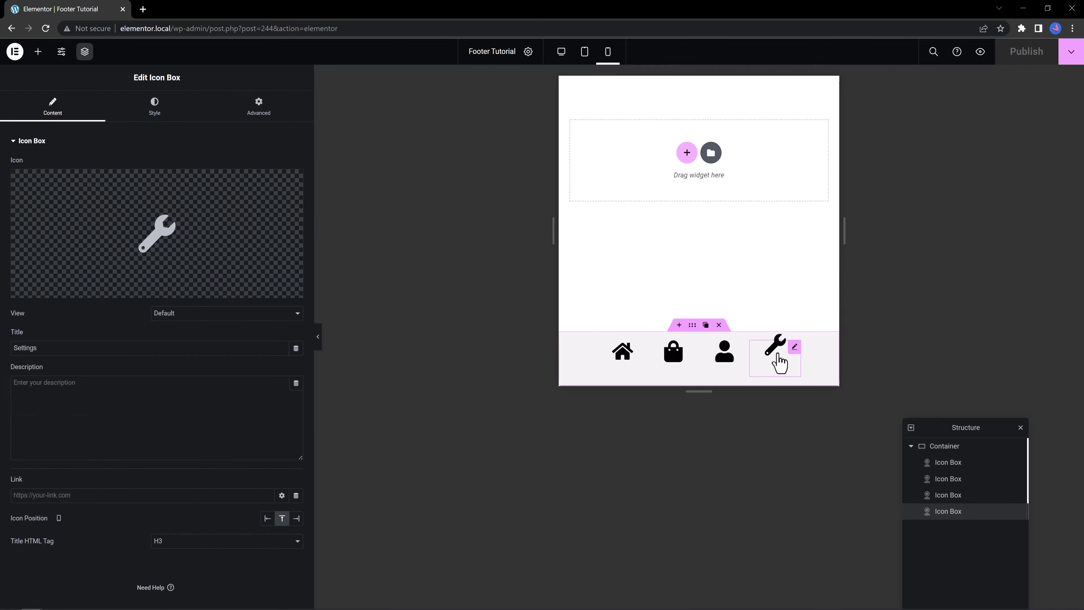
left_click(560, 52)
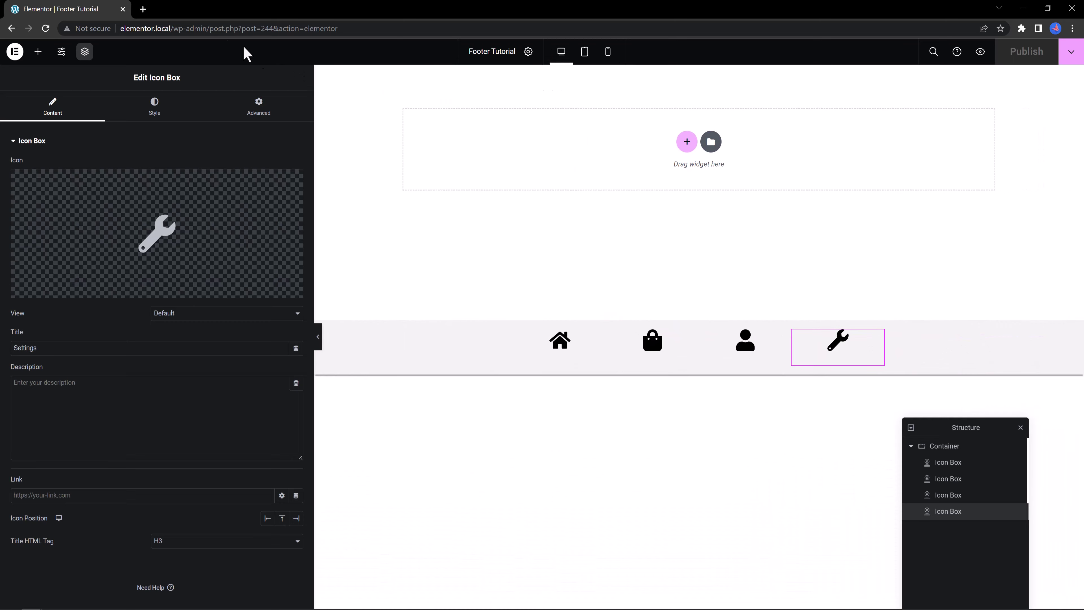
left_click(259, 107)
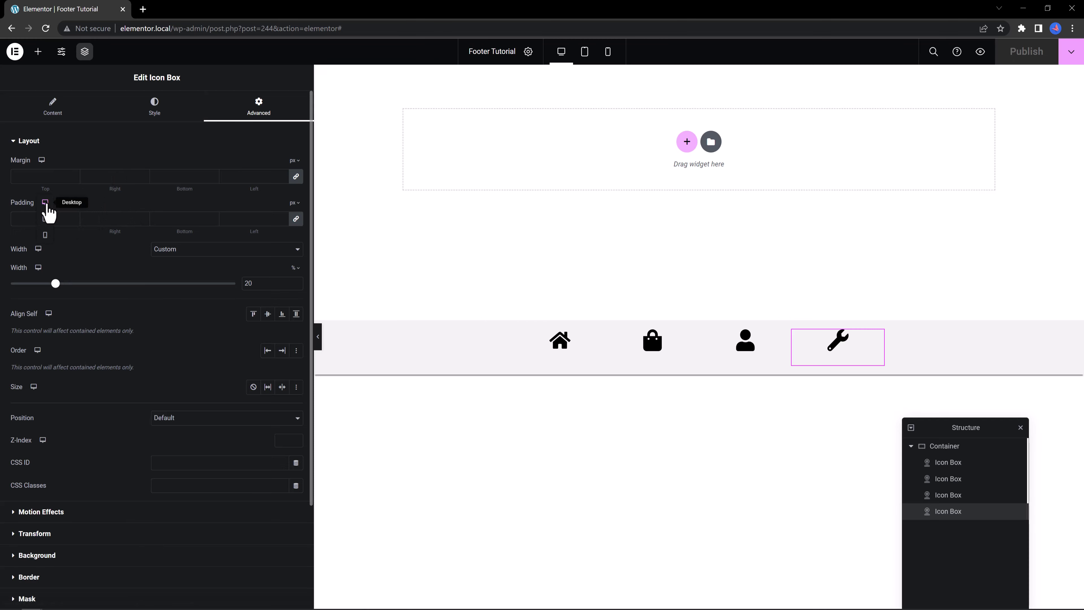
left_click(46, 202)
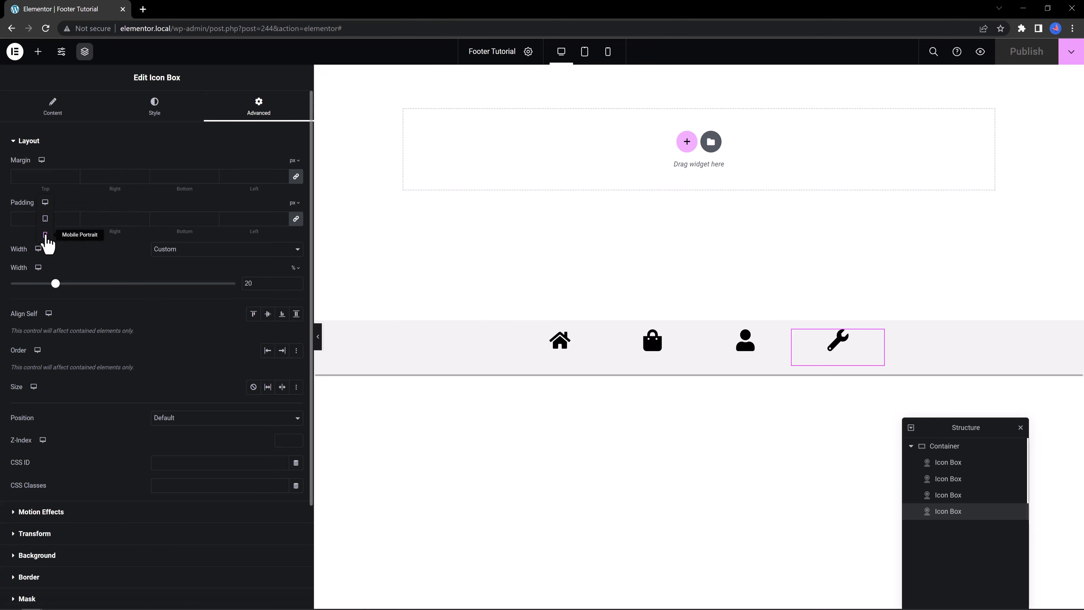
left_click(46, 234)
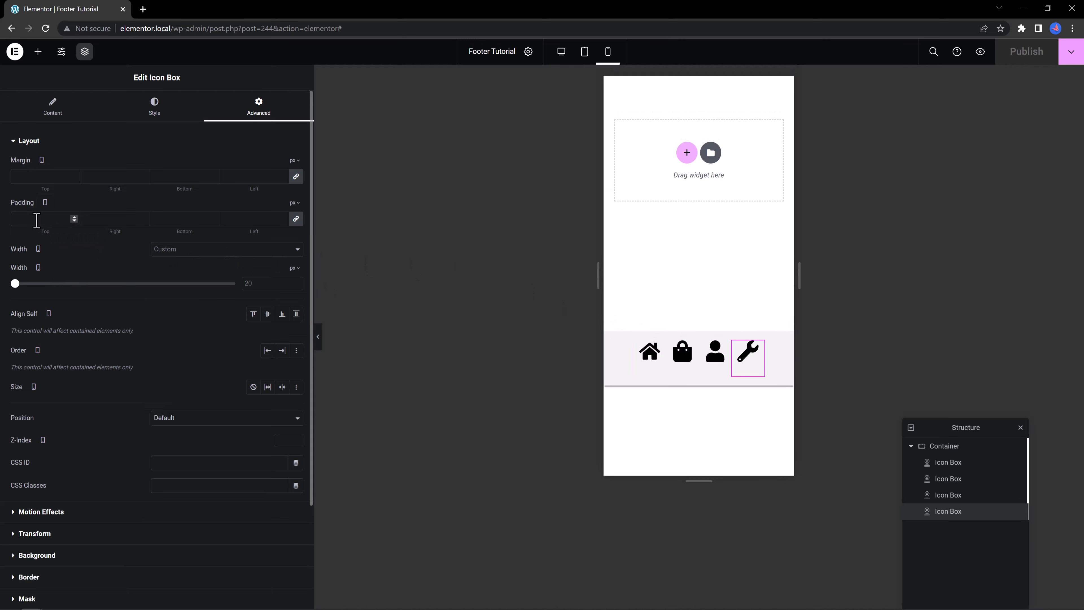